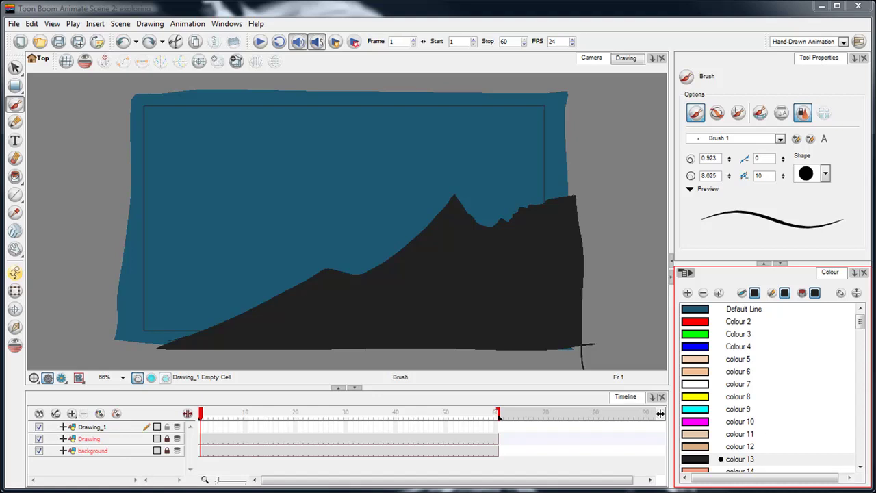
Move to frame 8 and rename the Drawing layer as mtns.
left_click(205, 419)
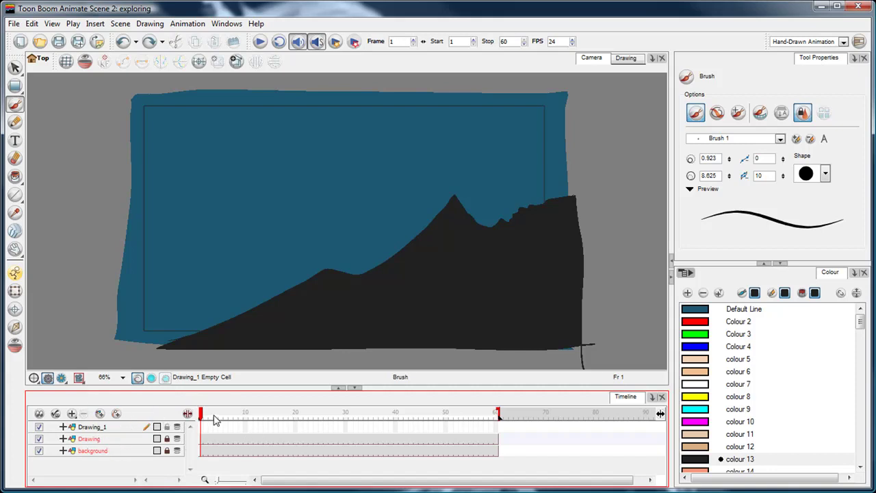
left_click(266, 415)
left_click_drag(274, 414, 237, 415)
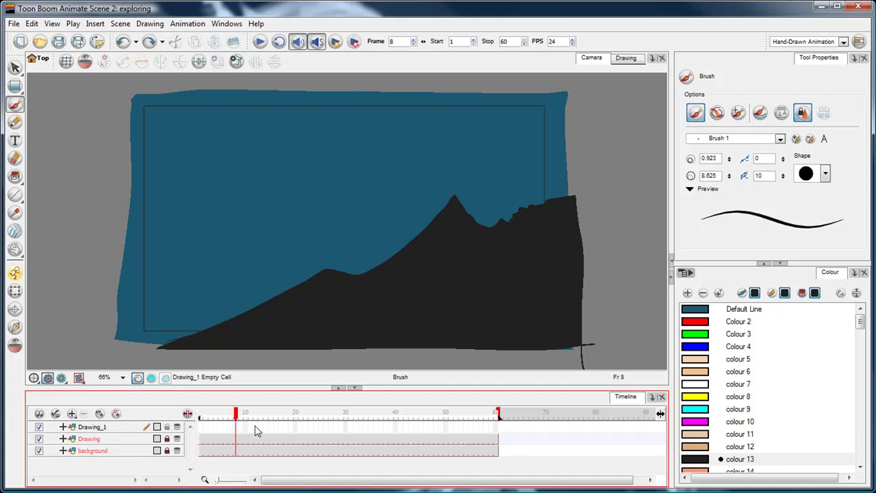
double_click(89, 440)
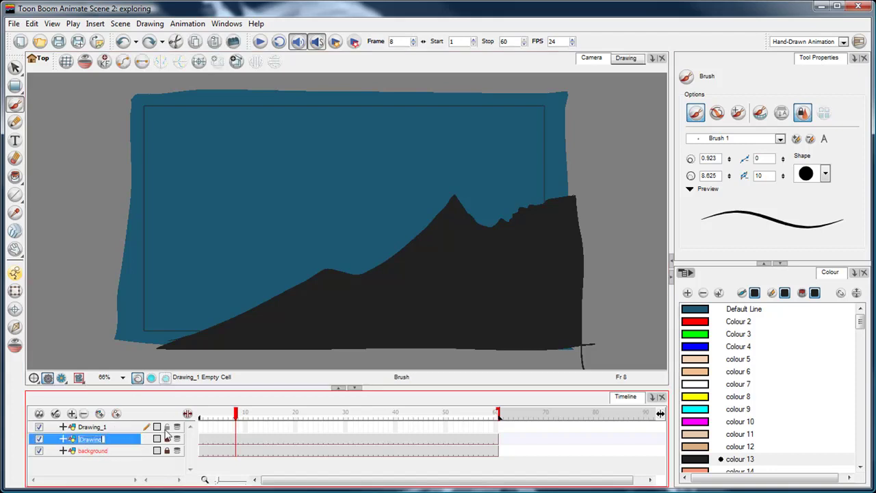
type("rocks")
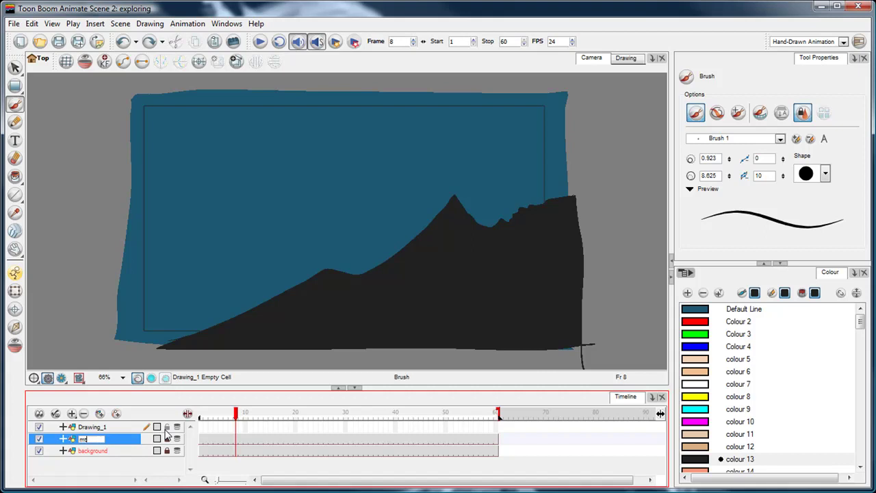
key("Return")
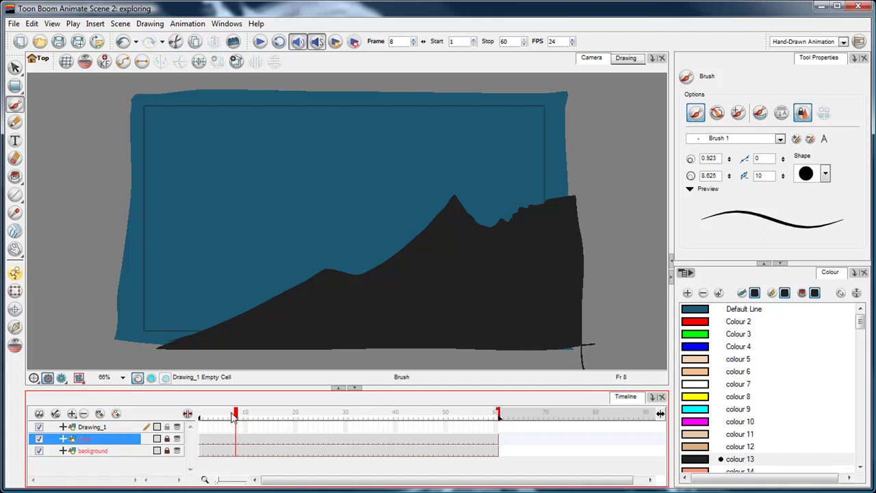
Open the mountains' colour 13 for editing from the mtns layer, keeping the artwork visible beside the dialog.
left_click(236, 439)
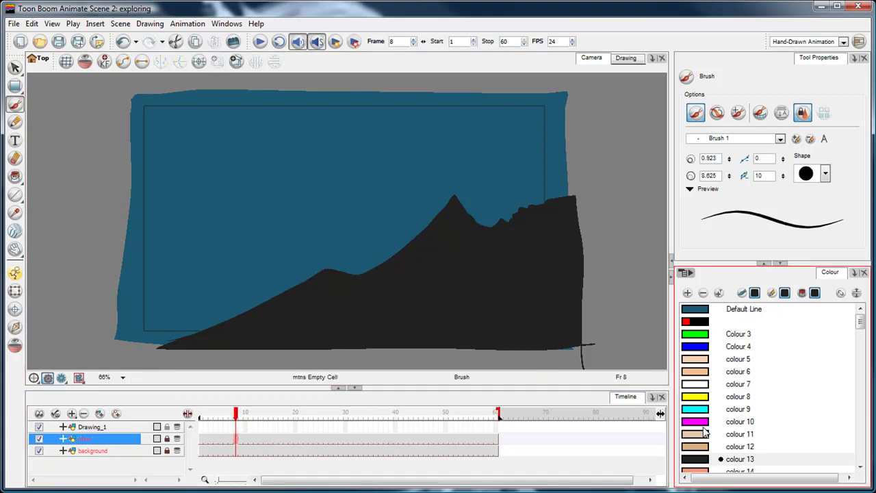
left_click(701, 460)
double_click(701, 459)
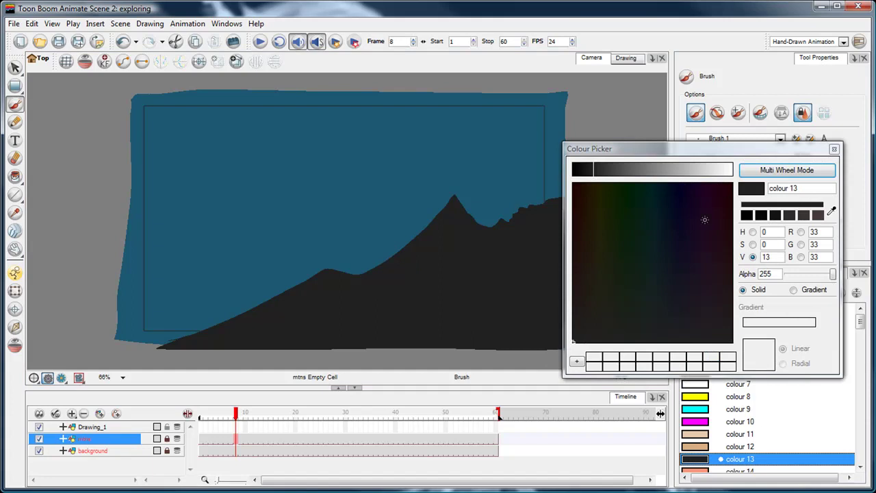
left_click_drag(705, 157, 754, 118)
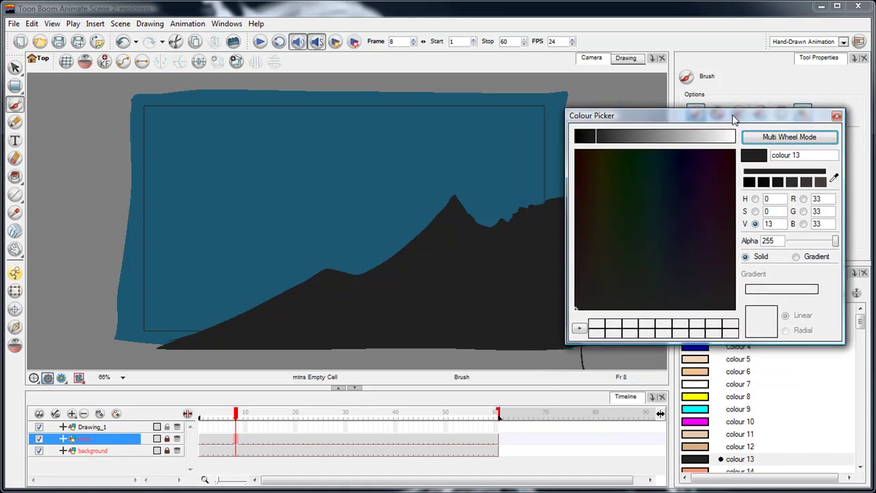
left_click_drag(734, 120, 710, 132)
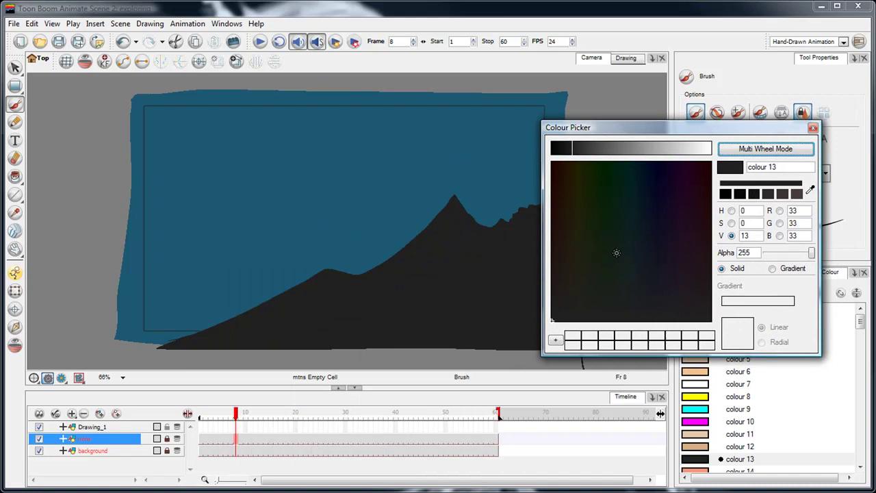
left_click_drag(653, 130, 677, 132)
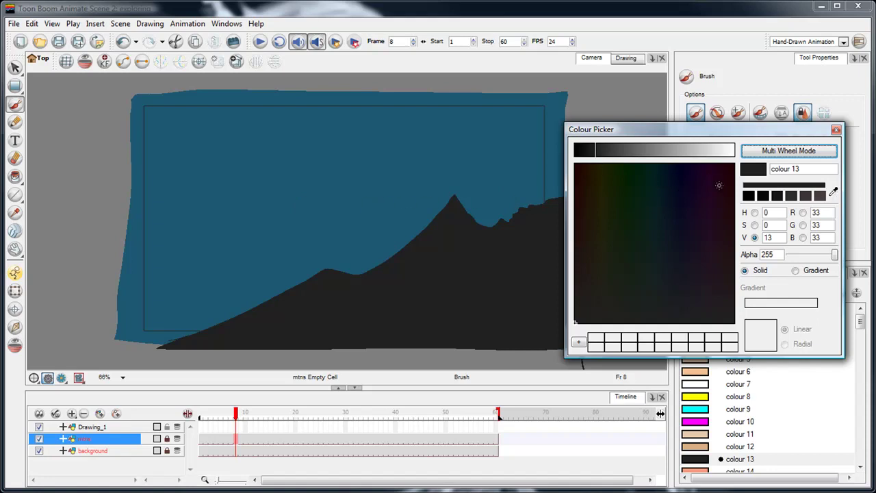
Try a purple with H 260, S 36 and V 72 as colour 13.
left_click(755, 212)
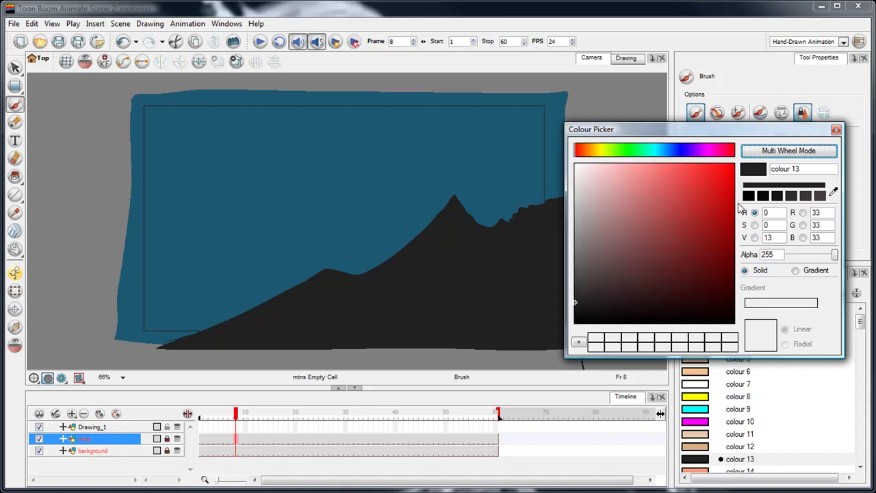
left_click_drag(629, 160, 690, 157)
left_click(754, 226)
left_click(754, 237)
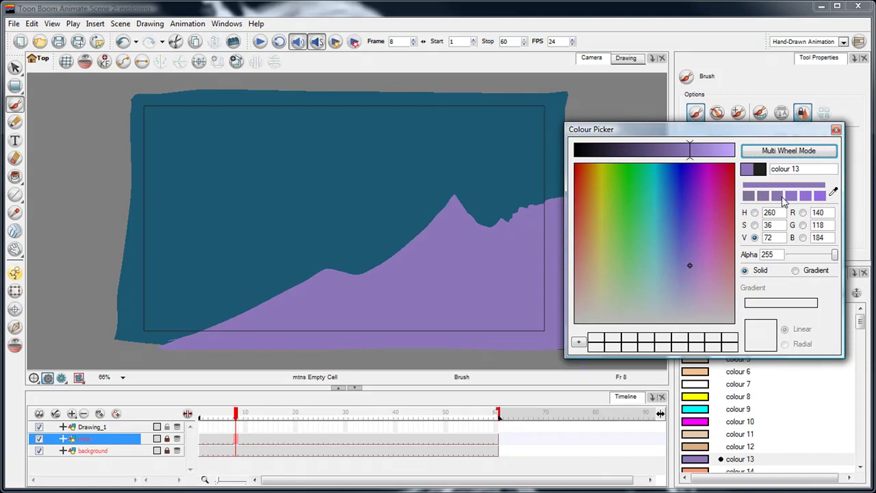
Sample the sky's blue for colour 13 and darken it to V 37.
left_click(834, 193)
left_click(326, 164)
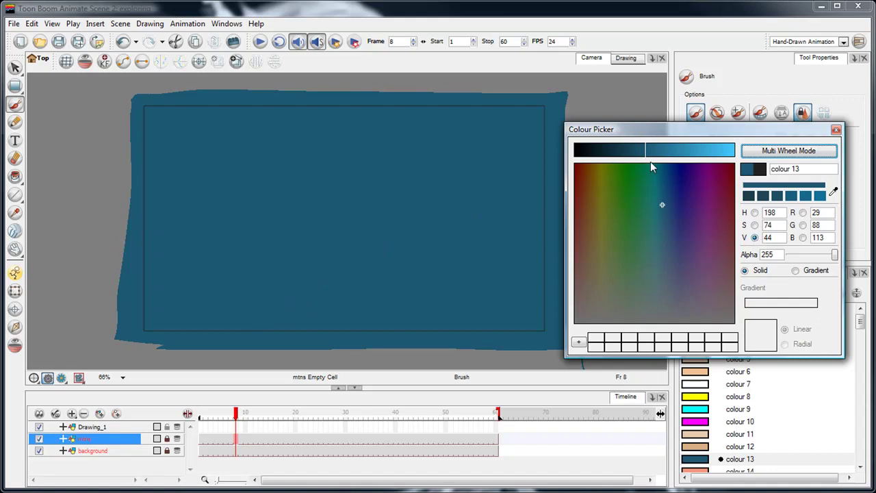
mouse_move(647, 162)
left_mouse_down()
mouse_move(627, 162)
mouse_move(635, 163)
left_mouse_up()
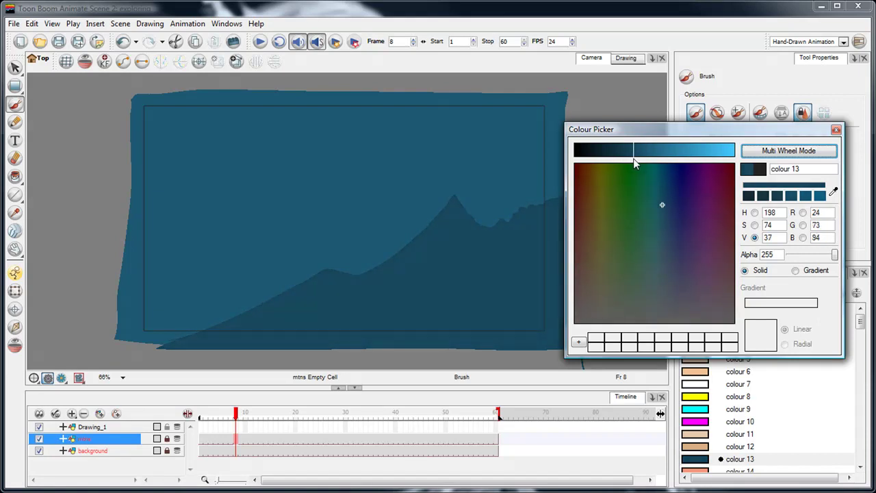
left_click(835, 129)
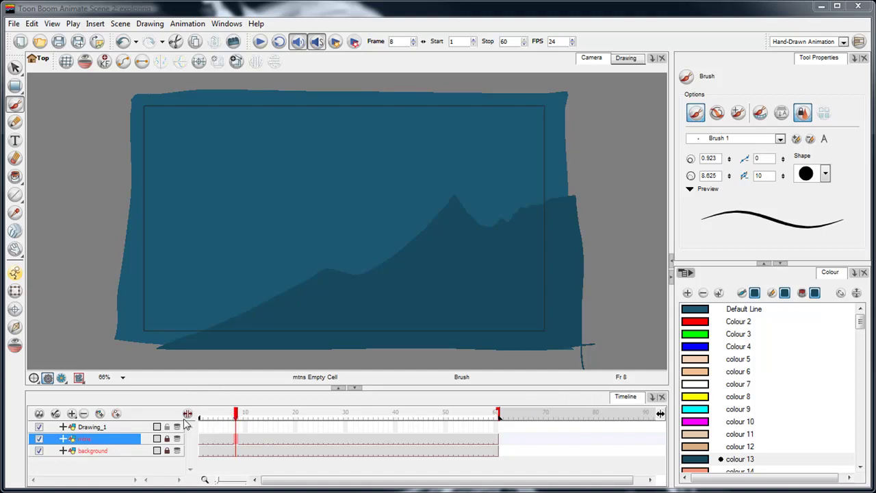
Select the background layer's cell at frame 8 and rename the Default Line swatch as skyGrad.
left_click(236, 452)
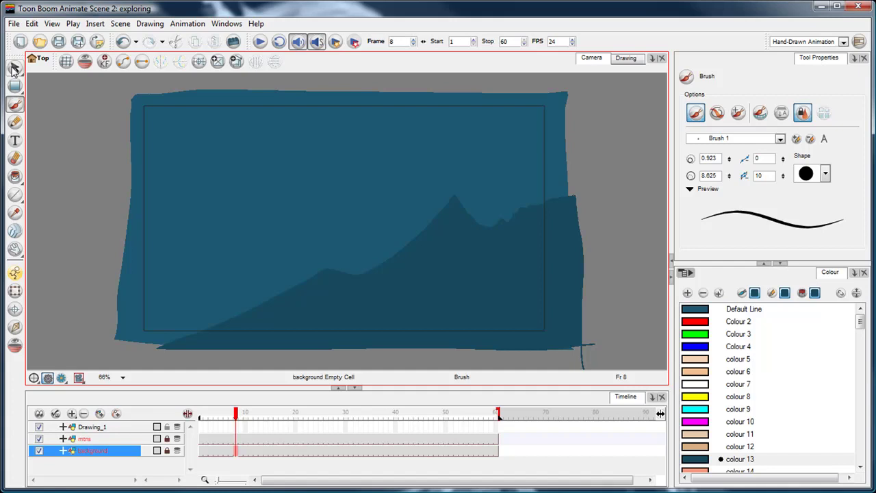
double_click(699, 314)
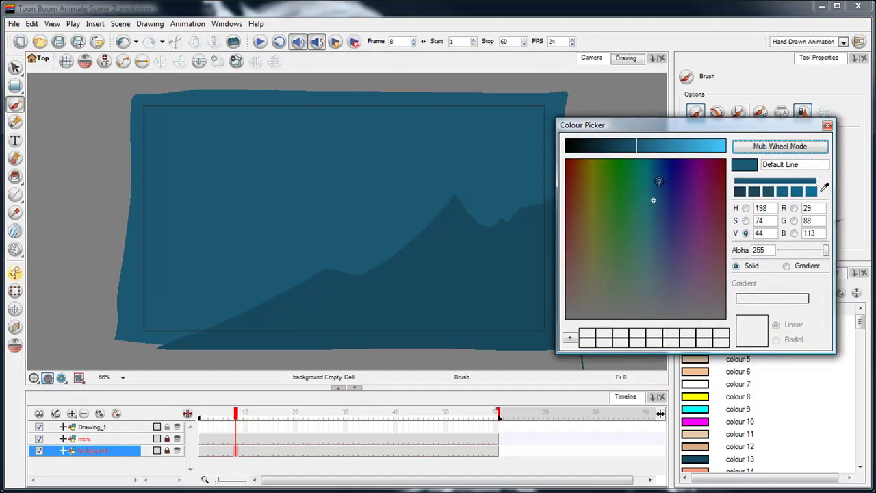
left_click(827, 125)
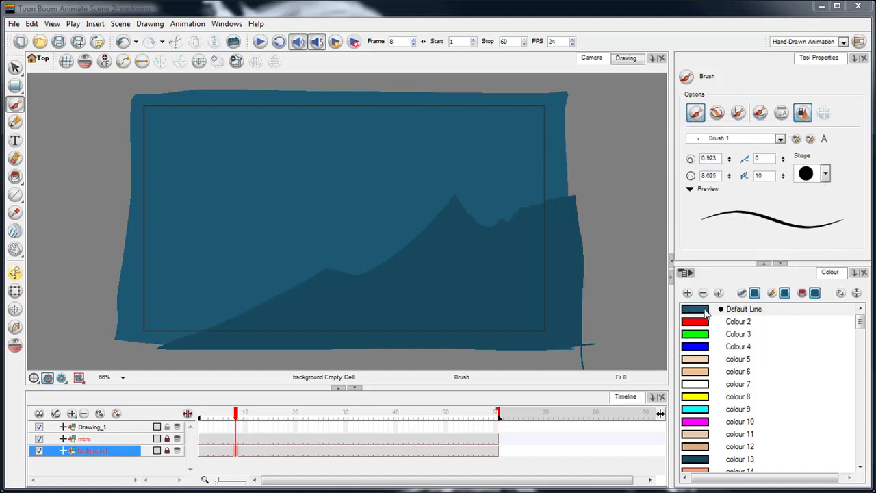
left_click(699, 314)
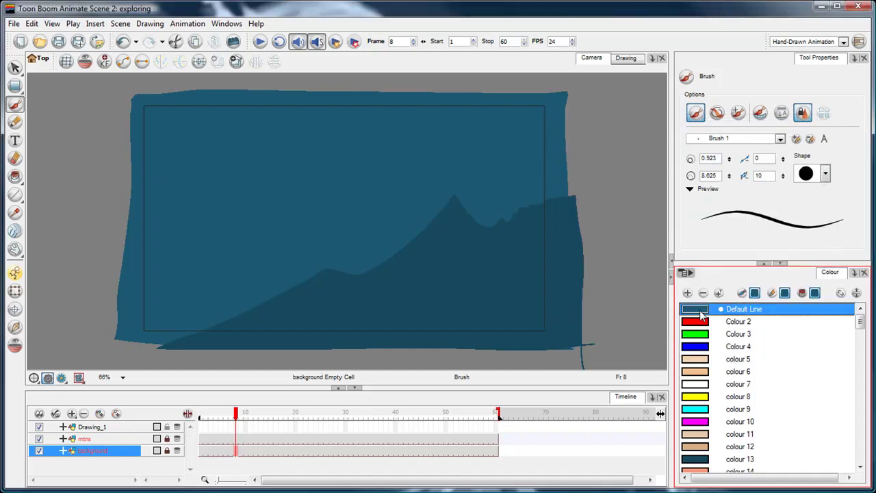
double_click(744, 310)
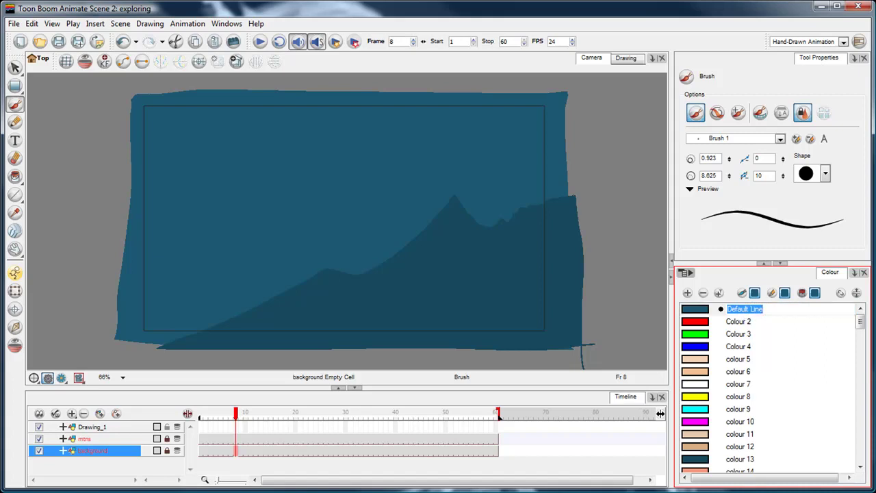
type("skyGrad")
key("Tab")
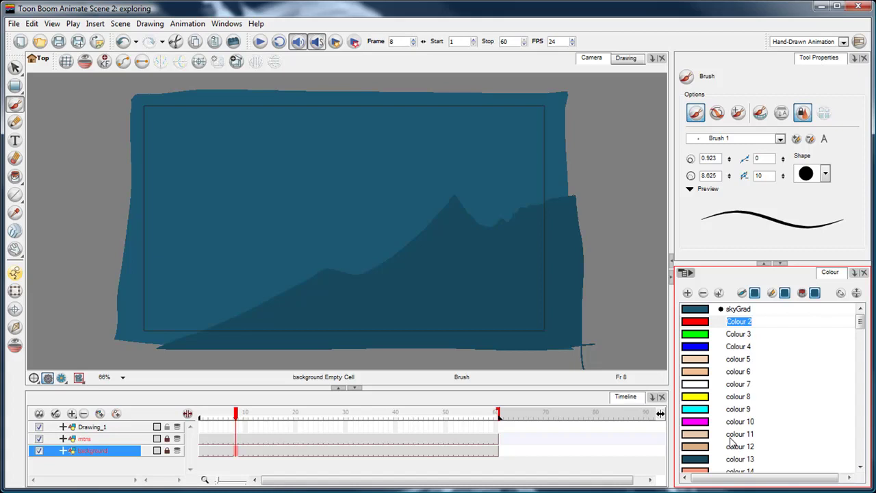
Rename the colour 13 swatch as mtns.
double_click(746, 458)
type("mtns")
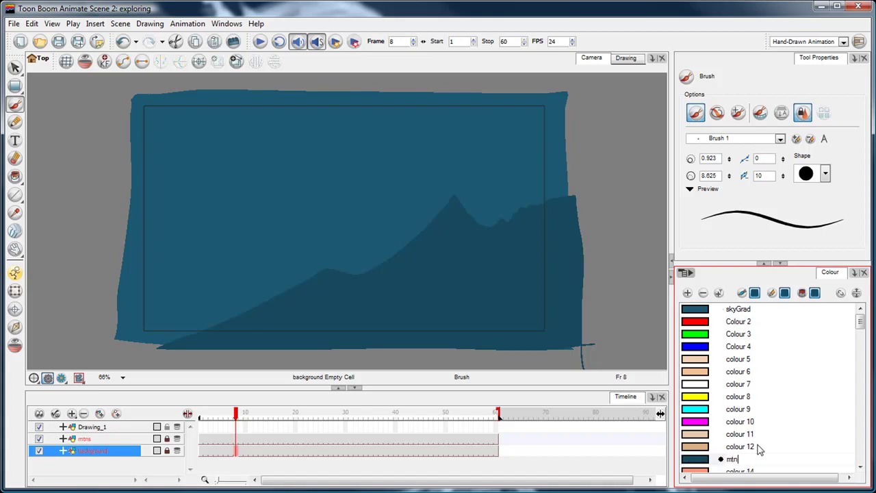
key("Tab")
left_click(860, 309)
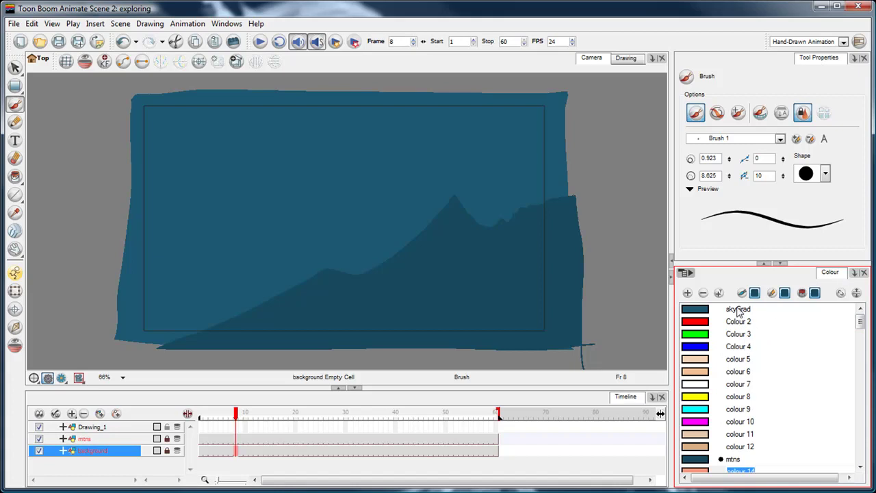
key("Return")
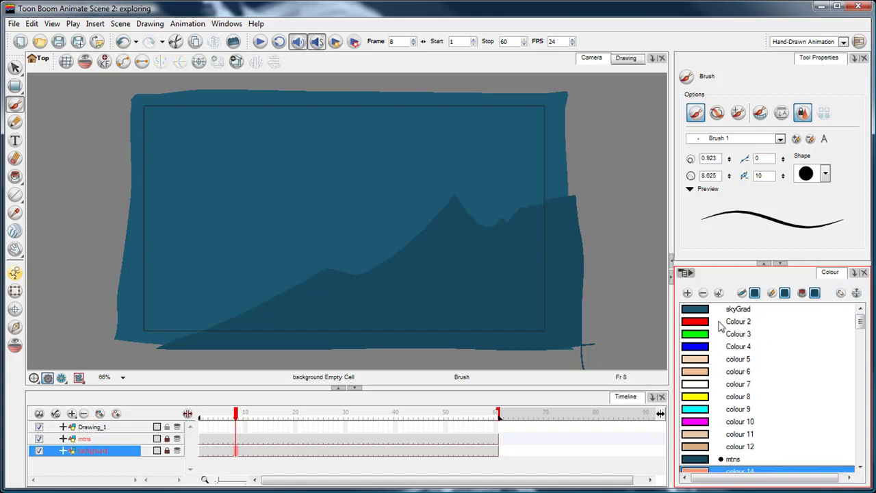
Change the skyGrad swatch from a solid colour to a gradient.
left_click(715, 312)
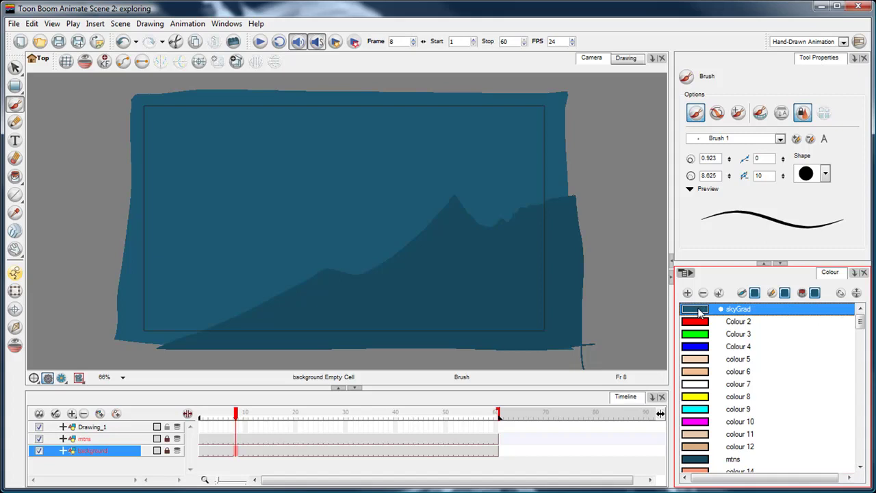
double_click(698, 312)
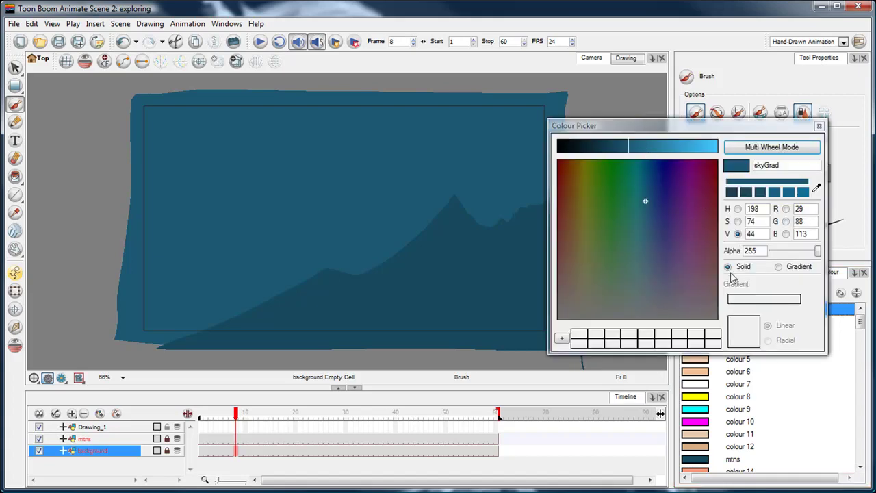
left_click(780, 268)
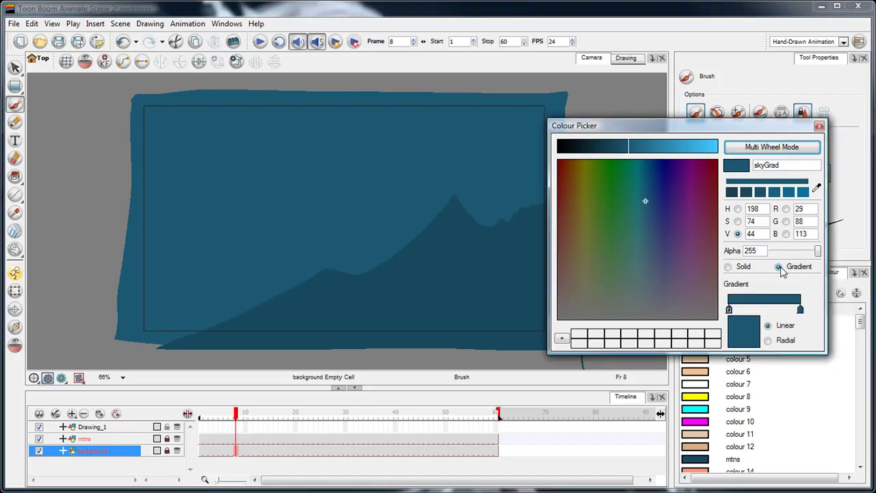
Try adding extra colour stops along the skyGrad gradient and remove them again.
left_click(770, 310)
left_click(745, 309)
left_click(792, 309)
left_click(755, 309)
left_click_drag(745, 310, 772, 363)
Make the skyGrad gradient radial and brighten its first colour stop to V 100.
left_click(769, 341)
left_click_drag(632, 157, 712, 153)
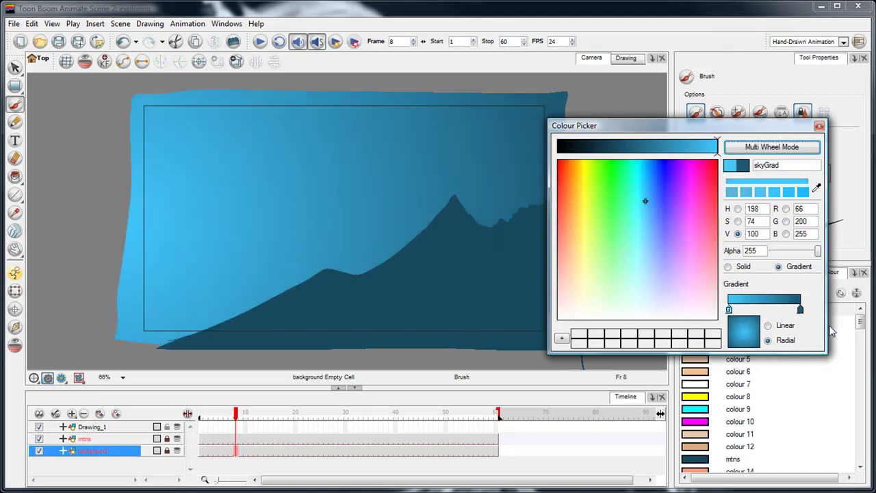
left_click(799, 310)
left_click(818, 126)
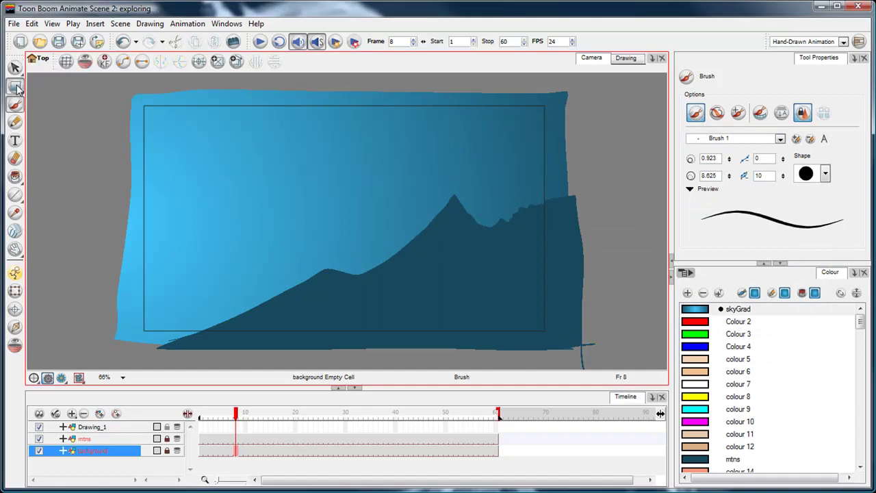
Activate the Edit Gradient/Texture tool and unlock the background layer.
left_click_drag(15, 86, 55, 86)
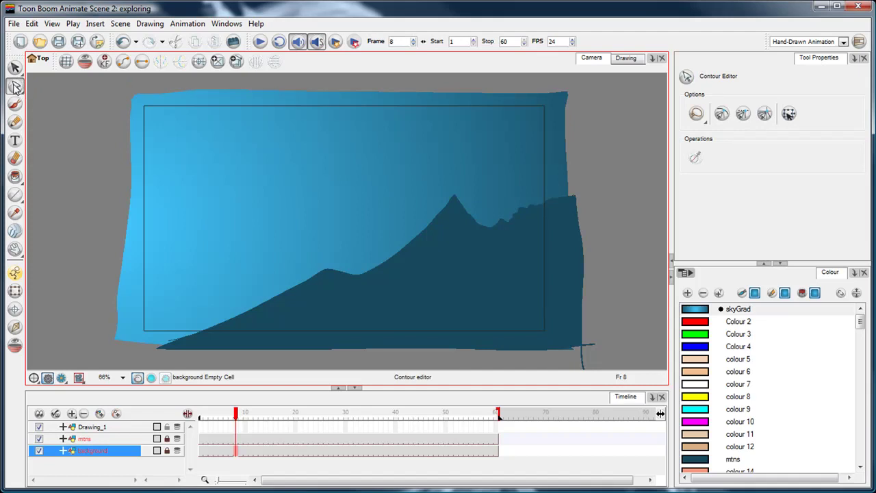
left_click_drag(18, 90, 72, 139)
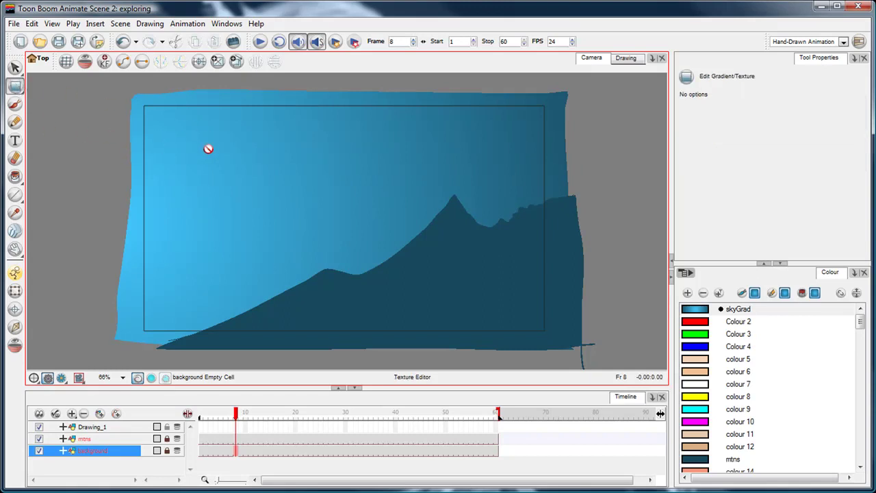
left_click(223, 445)
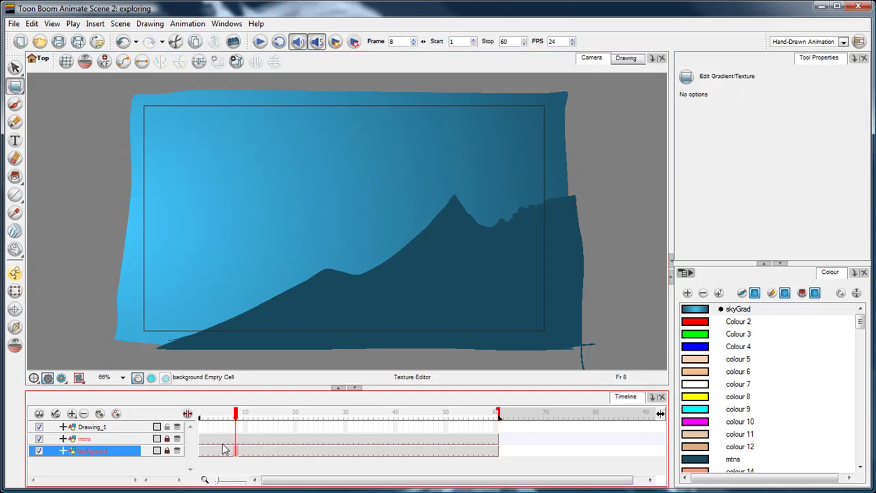
left_click(168, 451)
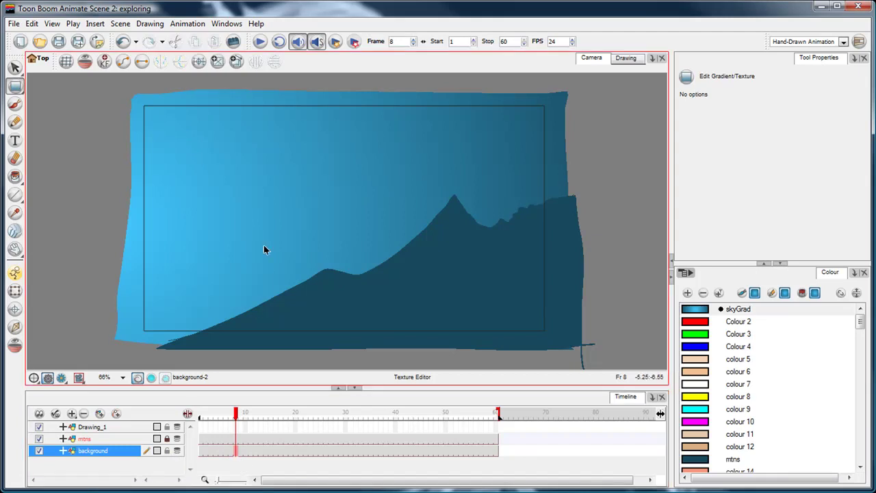
Select the sky fill's radial gradient and shrink it proportionally to a small circle at the sky's left edge.
left_click(193, 172)
key("space")
key("2")
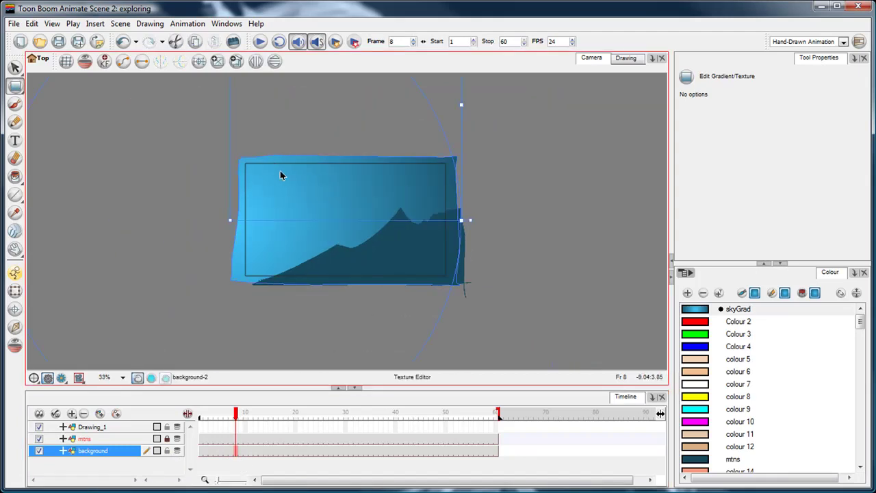
key("space")
key("1")
left_click_drag(293, 180, 281, 198)
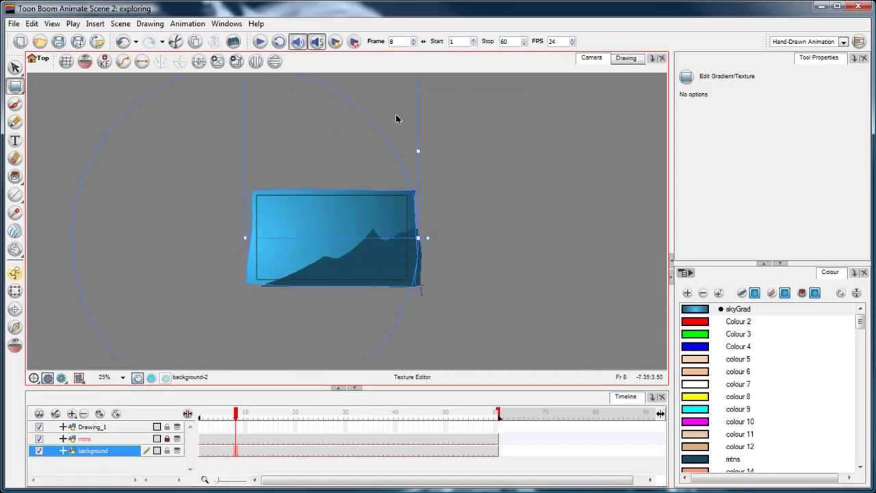
scroll(349, 163, "up", 3)
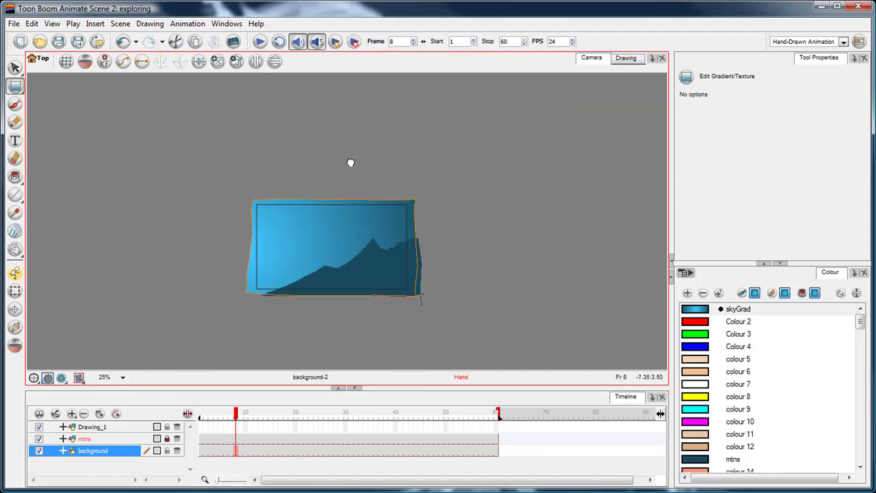
left_click_drag(418, 97, 305, 207)
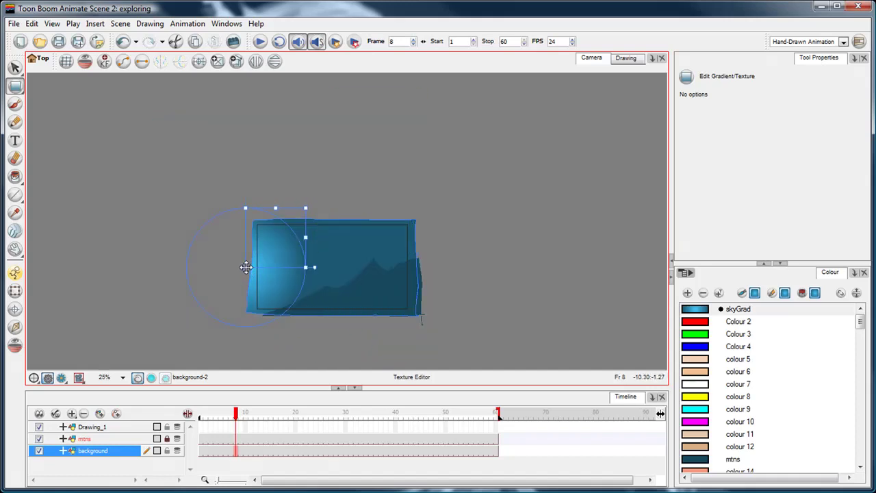
Move the sky's radial gradient behind the mountains and enlarge it so its glow rises from the slope.
left_click_drag(246, 267, 339, 279)
mouse_move(401, 222)
left_mouse_down()
mouse_move(404, 247)
mouse_move(412, 233)
left_mouse_up()
left_click_drag(340, 279, 349, 306)
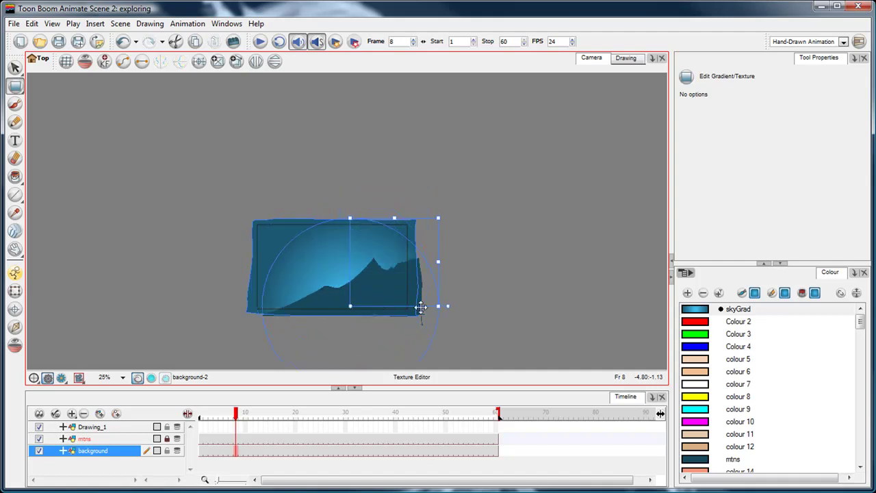
Stretch the sky gradient into a wide ellipse, lower it slightly and rotate it a few degrees clockwise.
left_click_drag(438, 306, 511, 306)
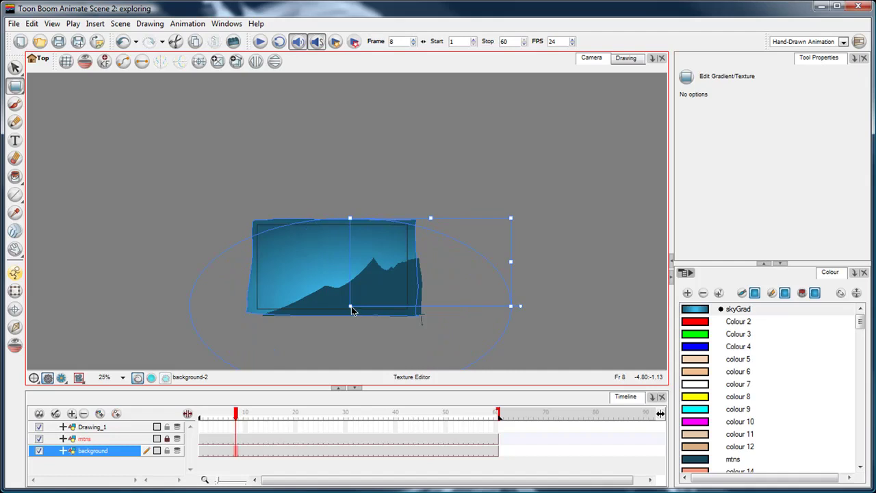
mouse_move(351, 307)
left_mouse_down()
mouse_move(352, 316)
mouse_move(375, 319)
mouse_move(360, 321)
left_mouse_up()
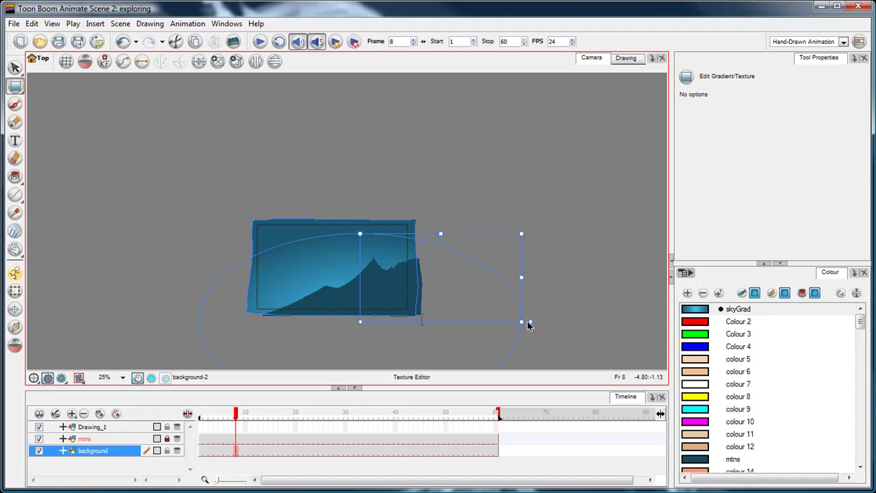
left_click_drag(528, 326, 530, 334)
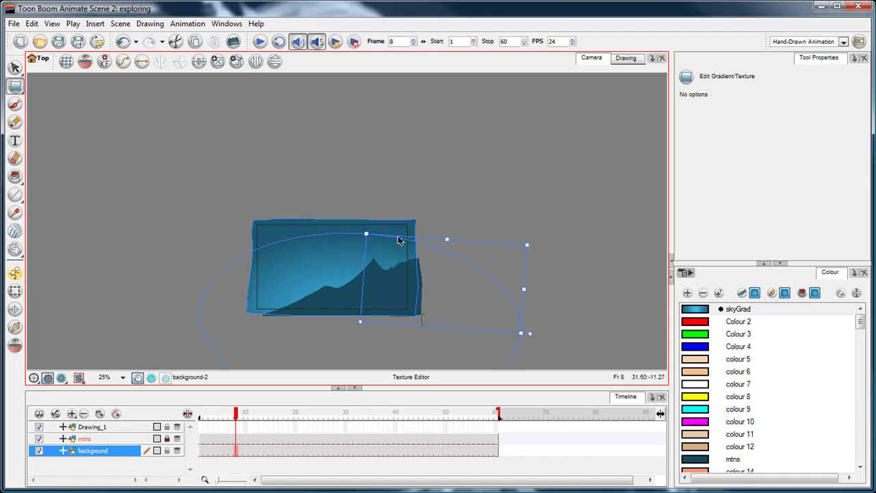
Check the adjusted sky gradient up close and lock the background layer.
key("space")
key("2")
left_click_drag(408, 260, 473, 204)
key("2")
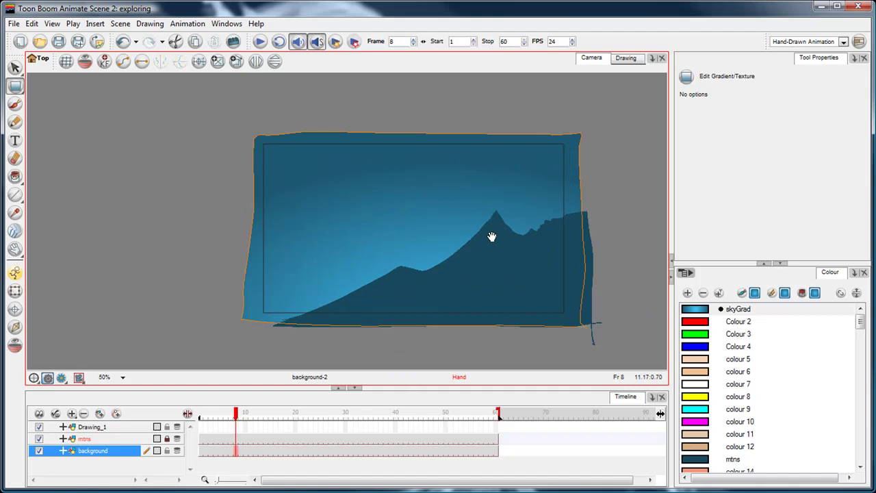
left_click_drag(492, 236, 391, 239)
key("space")
key("2")
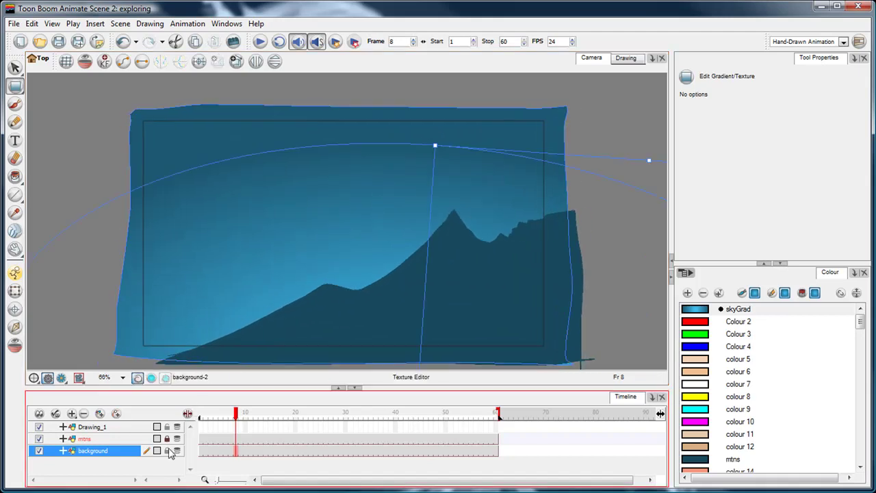
left_click(168, 451)
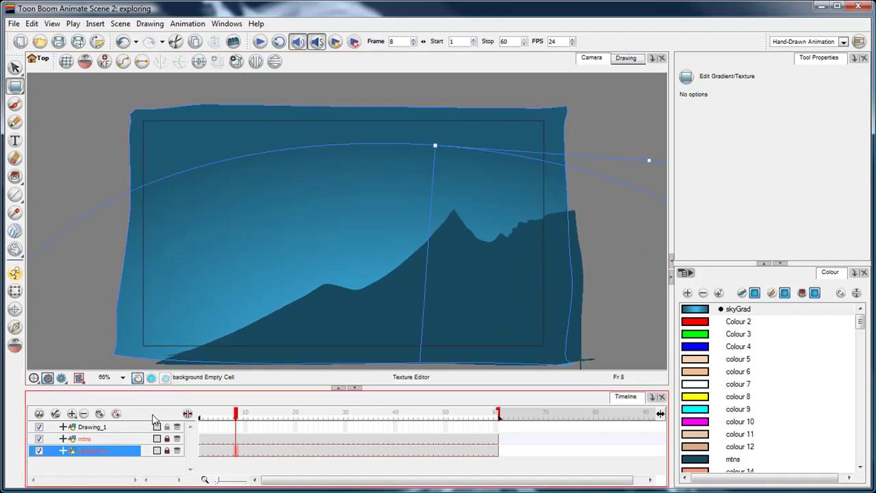
Rename the Drawing_1 layer as bird and activate the Brush tool at frame 1.
left_click(153, 415)
left_click_drag(238, 413, 203, 413)
left_click(201, 427)
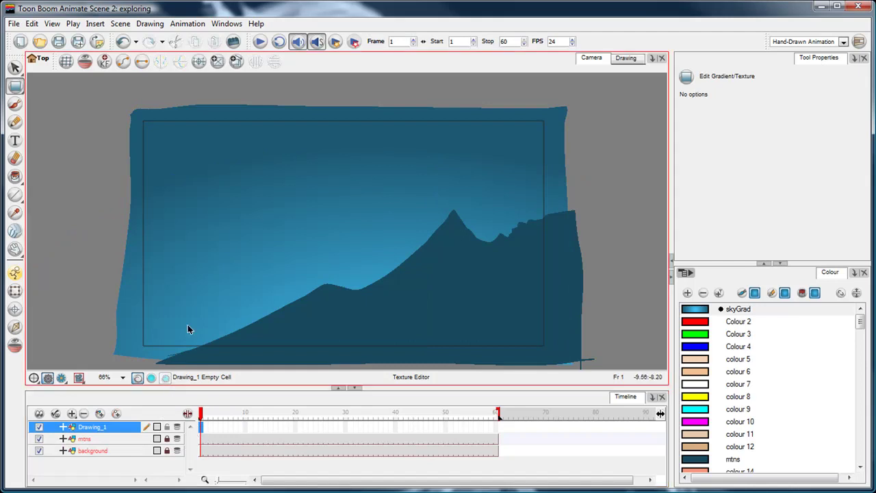
key("alt+b")
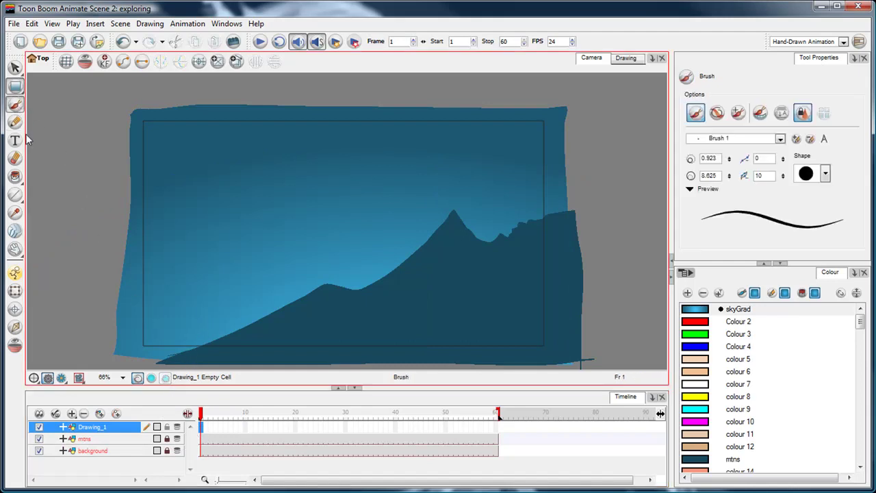
double_click(90, 427)
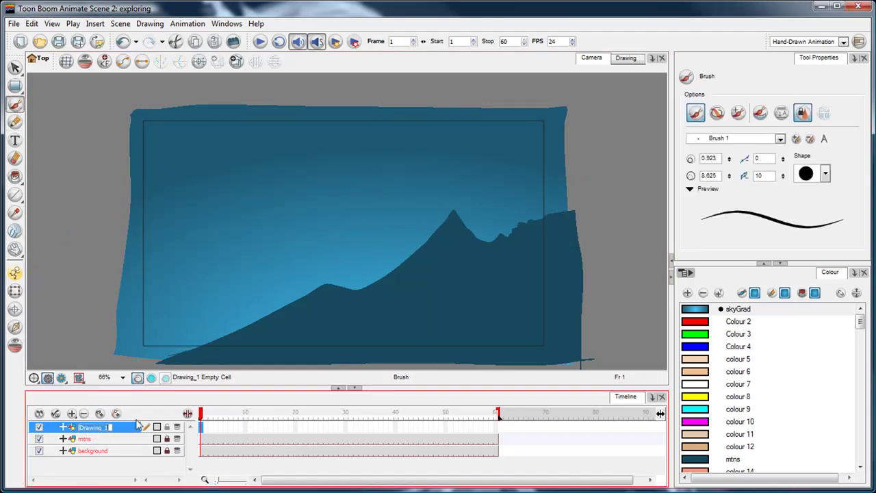
type("s")
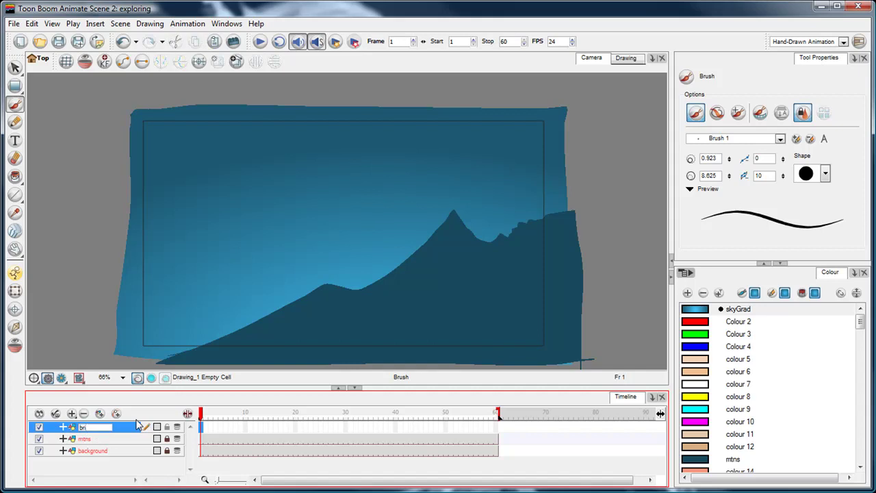
type("ird")
key("Return")
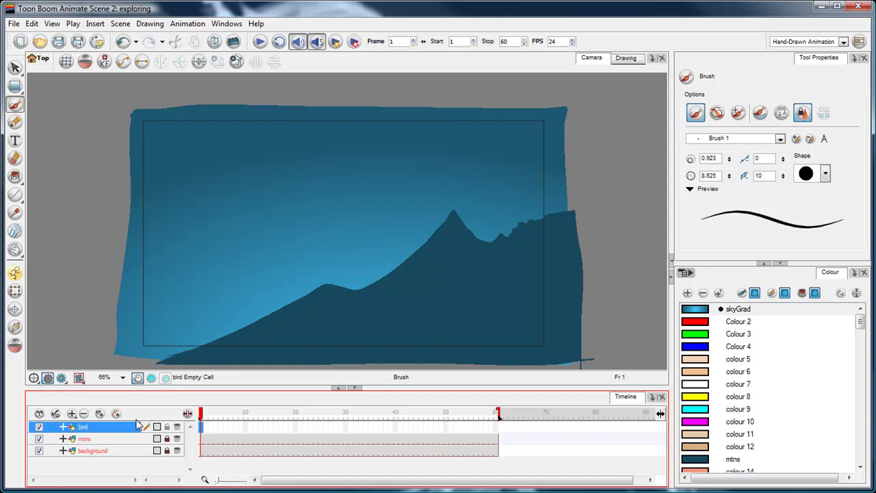
Select the empty cell at frame 10 on the bird layer.
left_click(206, 413)
left_click_drag(211, 410, 251, 414)
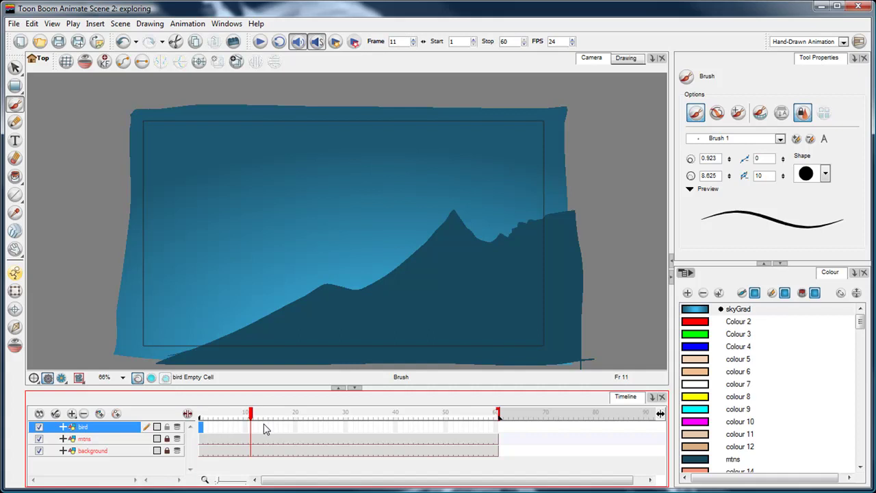
left_click(262, 426)
left_click(247, 425)
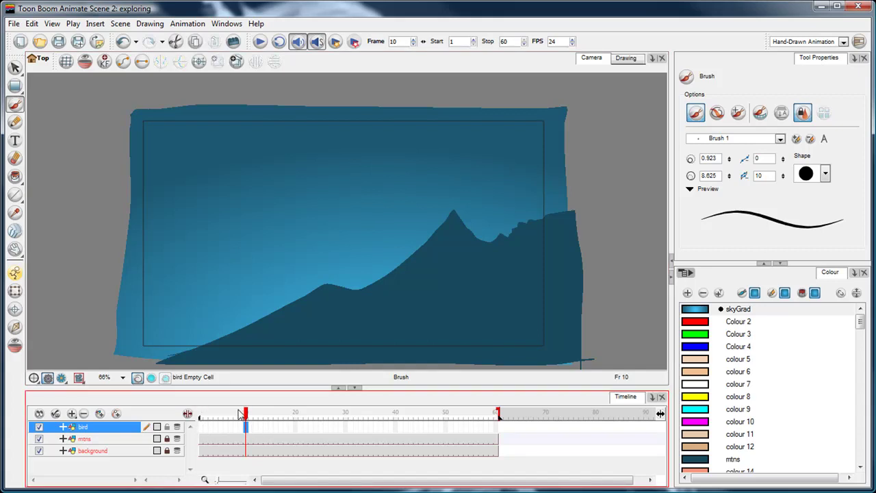
left_click(295, 427)
left_click(247, 426)
left_click(253, 424)
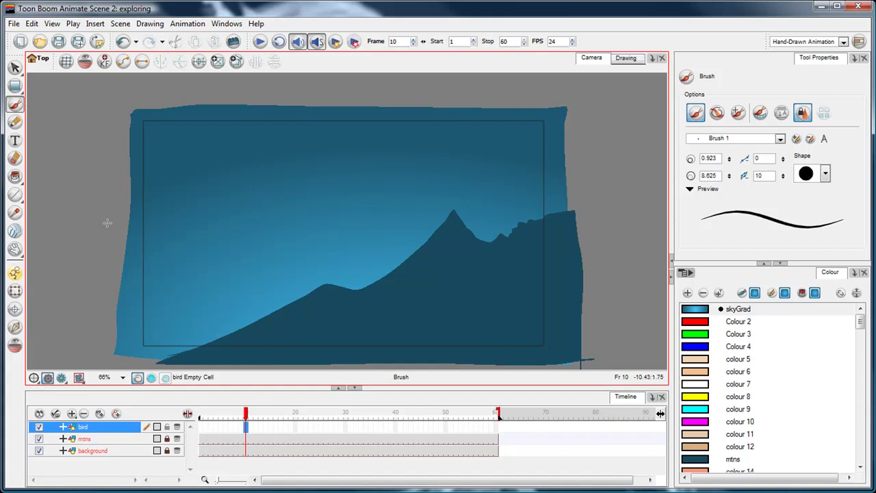
Paint a test scribble in Colour 4 at frame 10 of the bird layer and delete it again.
left_click(705, 309)
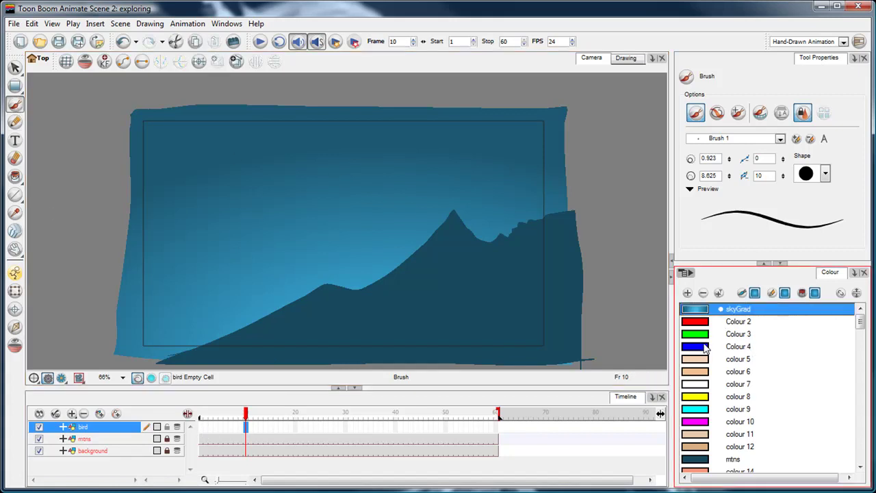
left_click(707, 346)
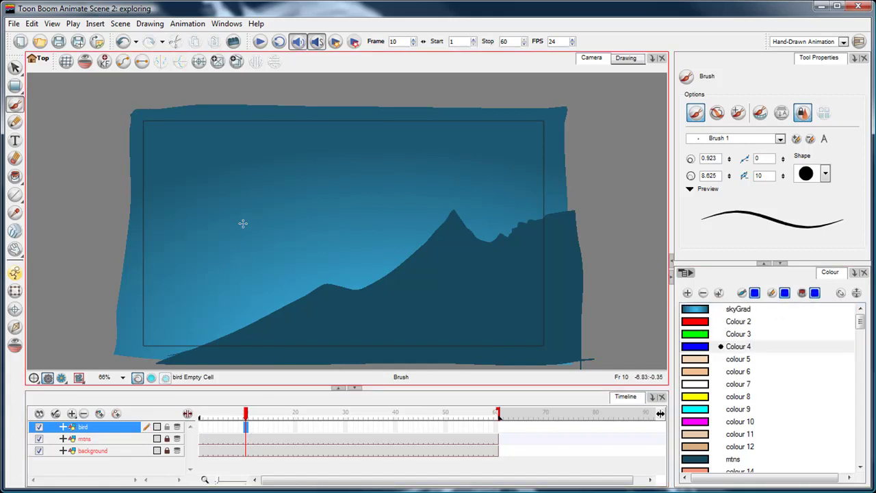
mouse_move(281, 193)
left_mouse_down()
mouse_move(292, 215)
mouse_move(274, 241)
left_mouse_up()
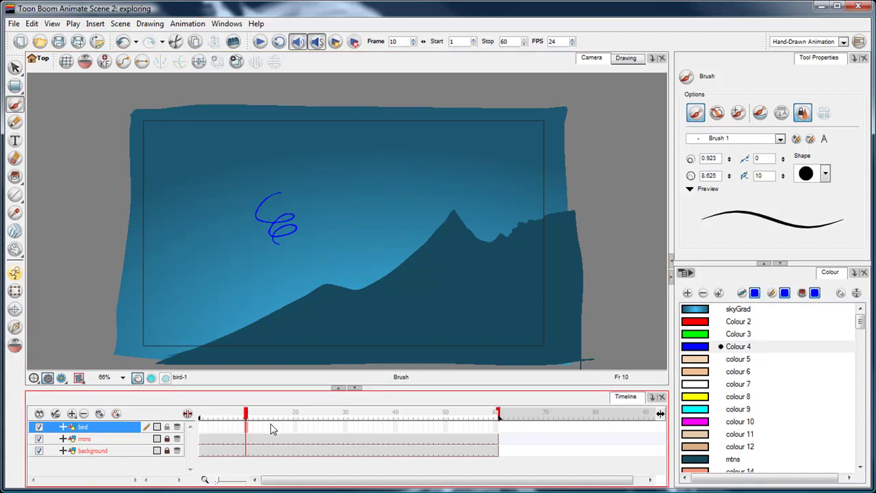
left_click(275, 427)
mouse_move(255, 413)
left_mouse_down()
mouse_move(228, 412)
mouse_move(265, 413)
mouse_move(241, 413)
left_mouse_up()
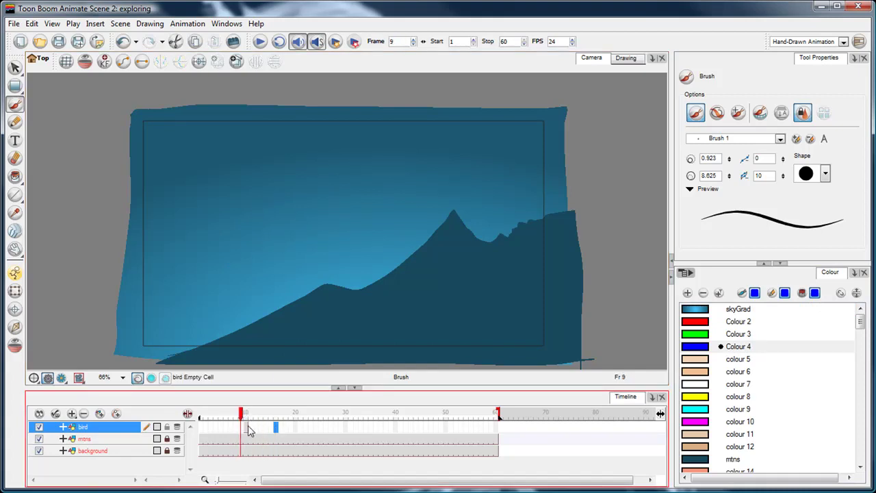
left_click(249, 430)
key("Delete")
Recolour the Colour 4 swatch by sampling the mountain colour and darkening it to V 31.
left_click(698, 348)
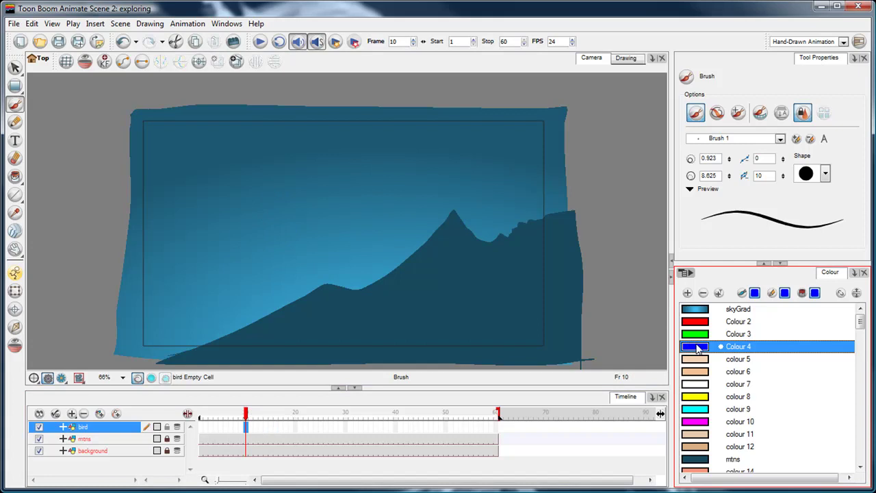
double_click(698, 348)
left_click(817, 187)
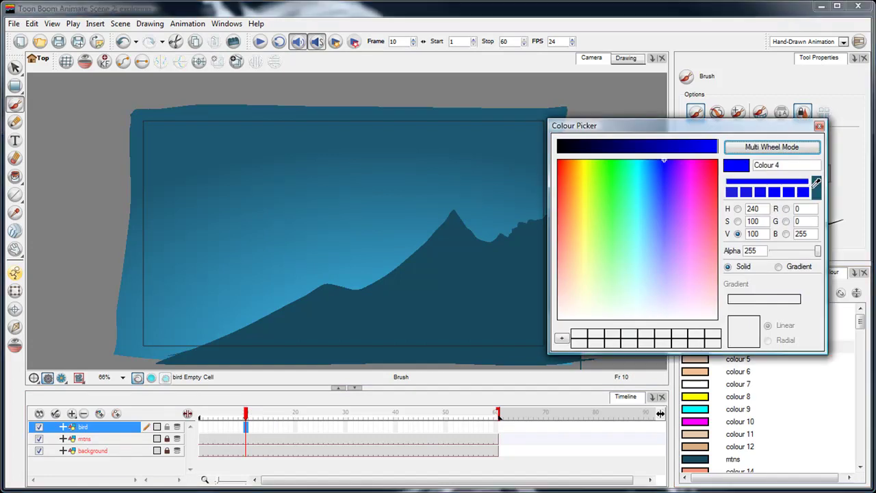
left_click(326, 308)
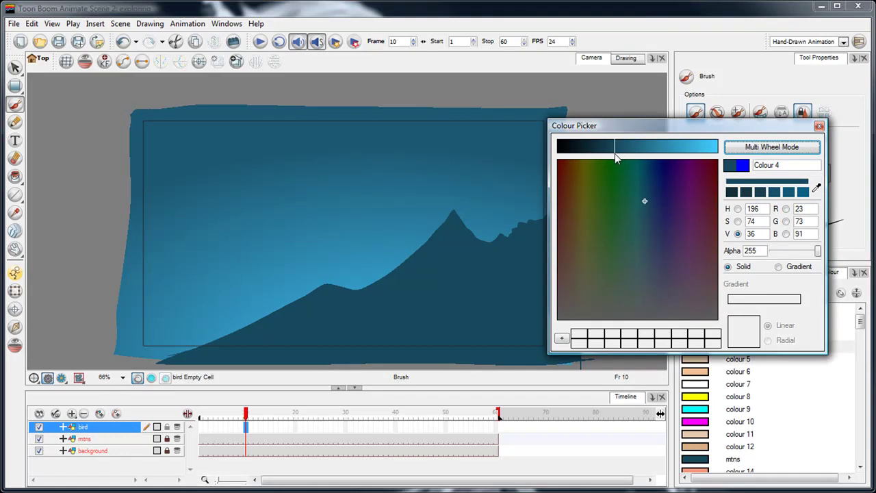
left_click_drag(614, 154, 606, 154)
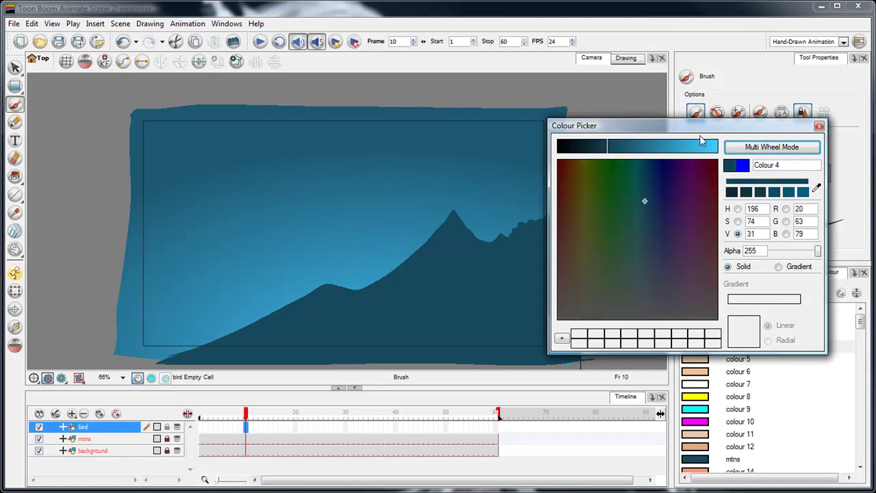
left_click(819, 128)
Rename the Colour 4 swatch as bird.
double_click(746, 346)
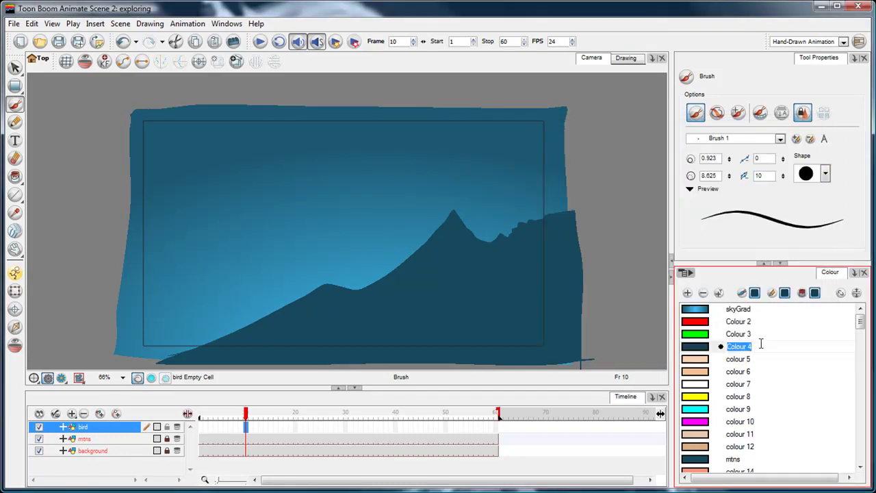
type("bird")
key("Tab")
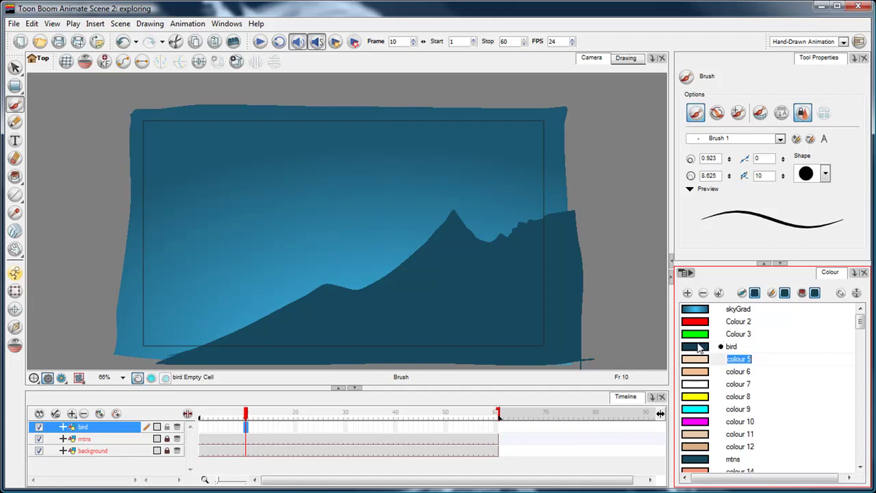
Paint a small bird in the sky at frame 10 with the bird swatch and enable onion skinning for its layer.
left_click(701, 347)
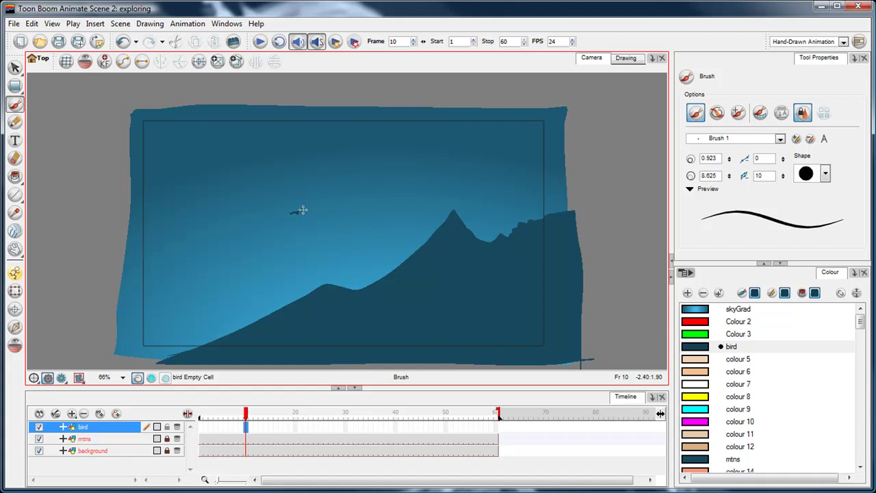
left_click_drag(291, 213, 301, 209)
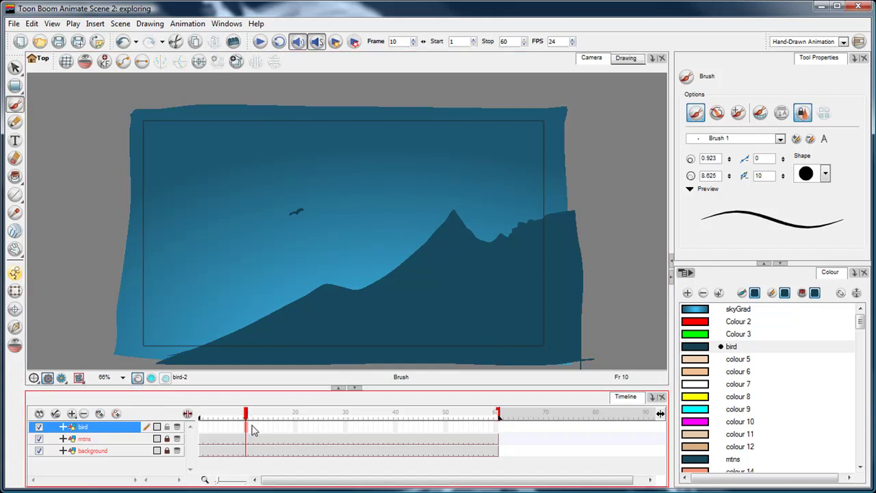
left_click(178, 426)
Paint successive wing poses of the flapping bird at frames 11 to 15 of the bird layer, one drawing per frame.
key("period")
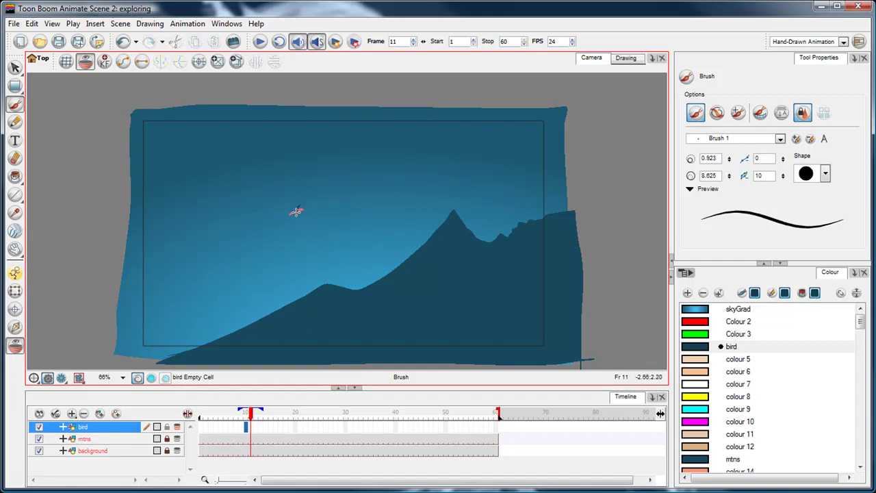
left_click_drag(296, 210, 292, 209)
key("period")
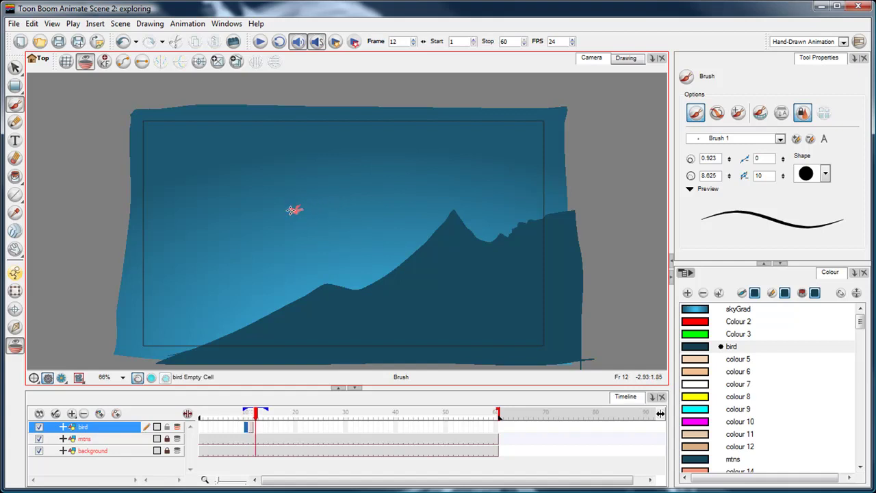
left_click_drag(290, 207, 299, 204)
key("period")
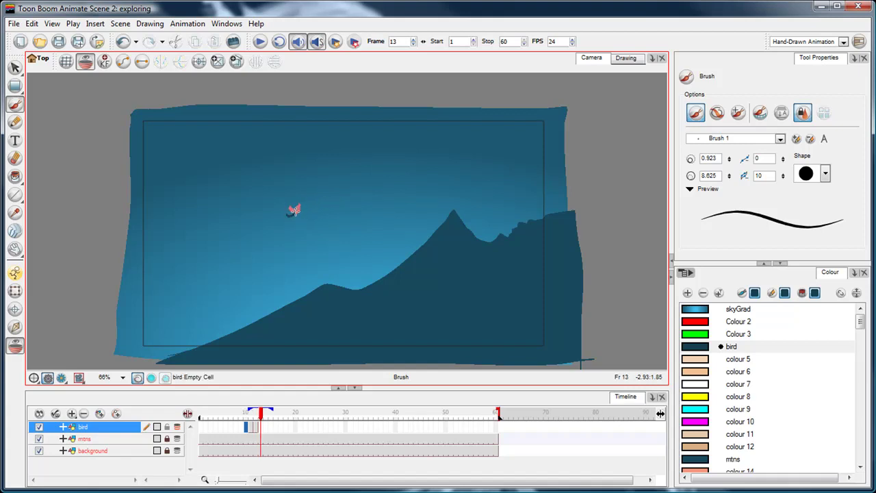
left_click_drag(299, 209, 300, 214)
key("period")
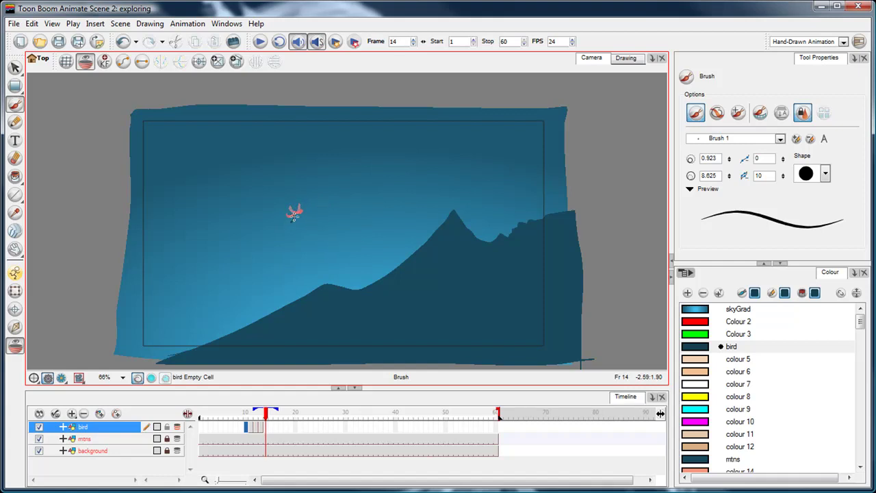
left_click_drag(295, 212, 295, 216)
key("period")
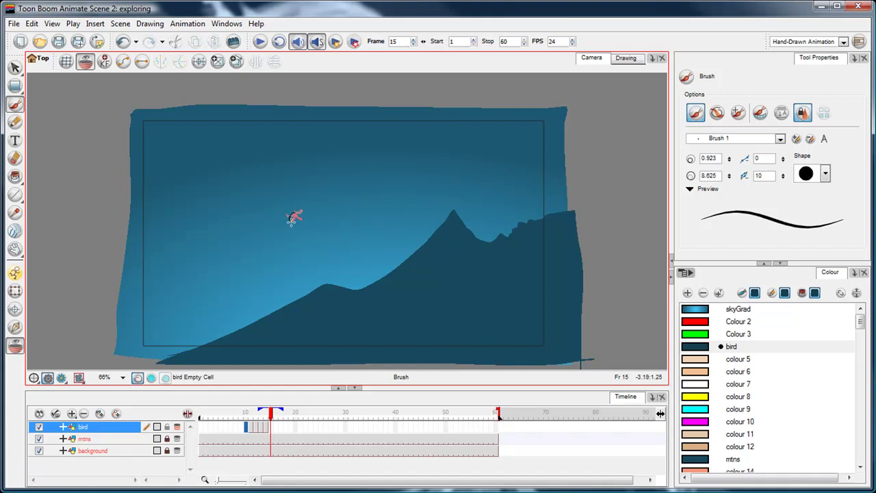
left_click_drag(294, 215, 295, 216)
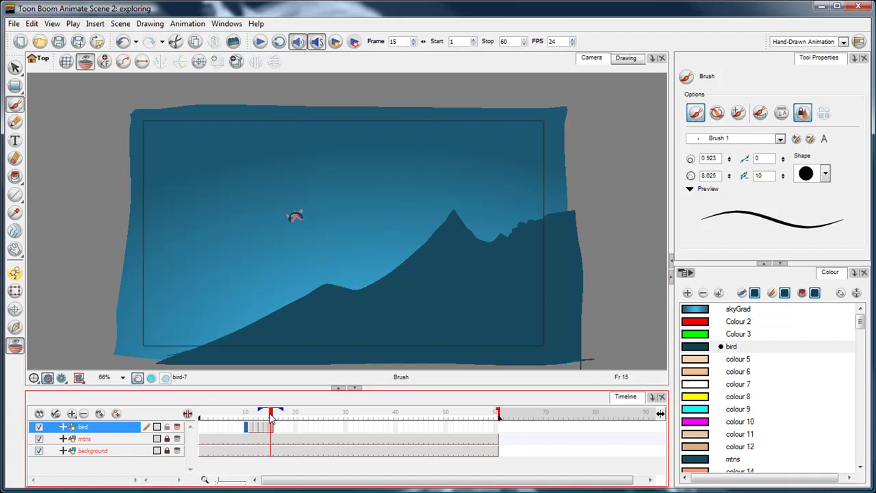
Turn off onion skinning for the bird layer and scrub through its flapping drawings.
mouse_move(271, 417)
left_mouse_down()
mouse_move(244, 417)
mouse_move(264, 417)
left_mouse_up()
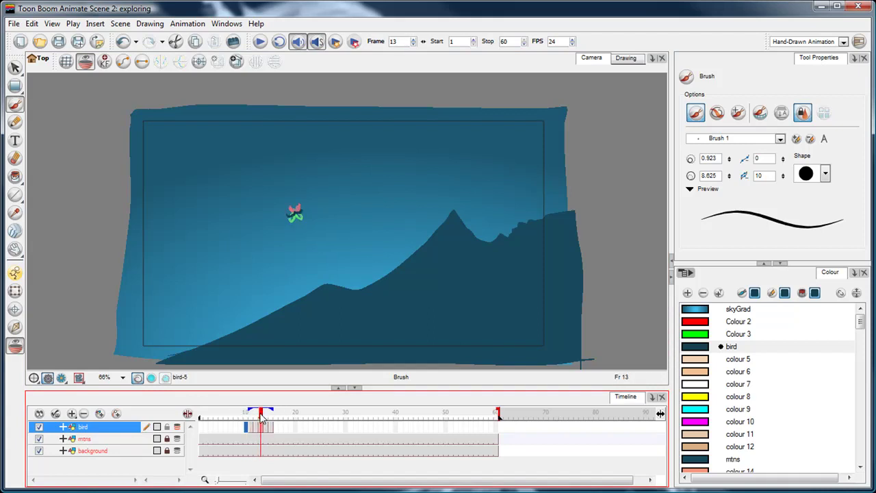
left_click(261, 427)
left_click(176, 429)
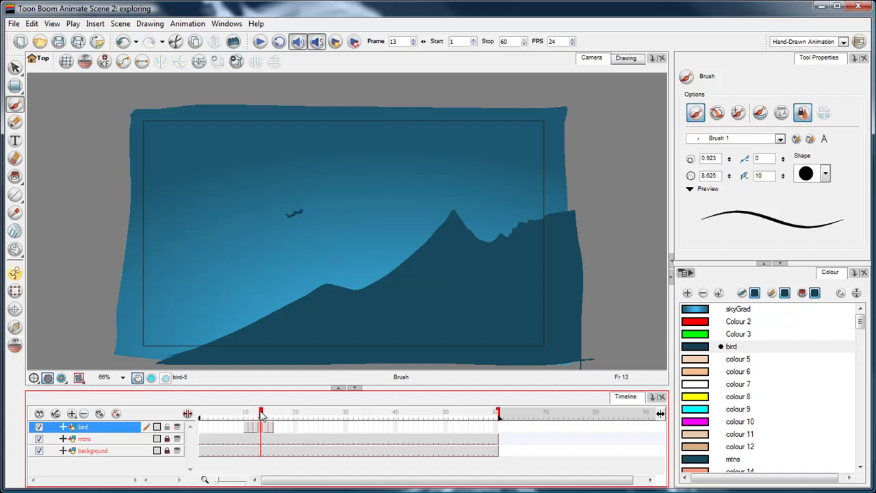
mouse_move(262, 414)
left_mouse_down()
mouse_move(247, 413)
mouse_move(270, 413)
mouse_move(246, 413)
mouse_move(272, 415)
mouse_move(255, 414)
left_mouse_up()
left_click(248, 414)
left_click(261, 415)
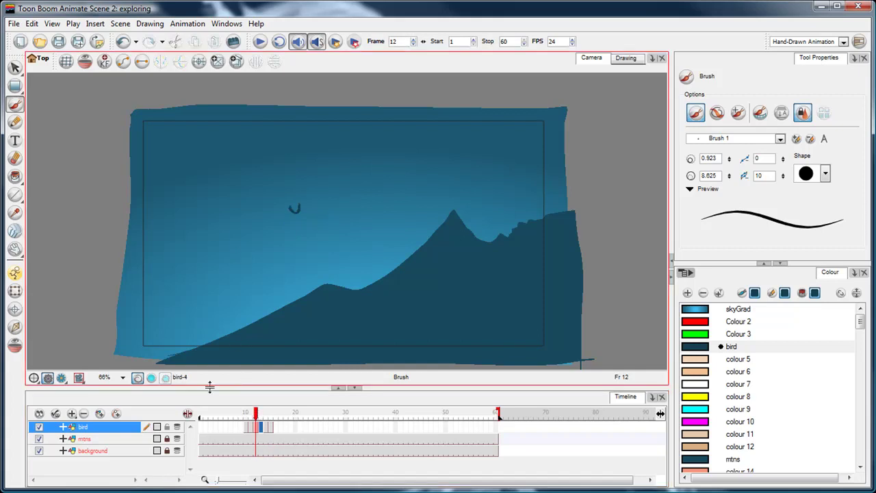
Try shifting the bird drawings to frame 1 by deleting the empty frames before them, and undo the shift.
left_click(247, 415)
mouse_move(247, 415)
left_mouse_down()
mouse_move(262, 415)
mouse_move(200, 425)
mouse_move(174, 416)
mouse_move(225, 414)
mouse_move(201, 414)
left_mouse_up()
key("Delete")
key("Escape")
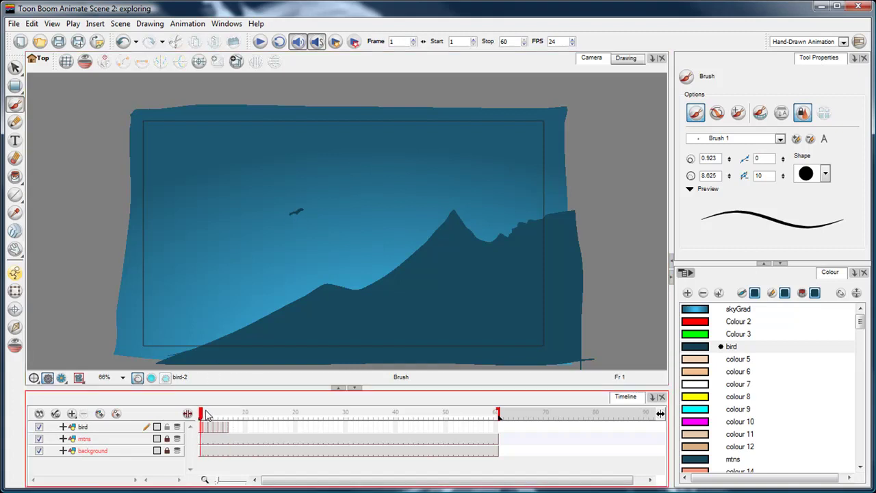
left_click_drag(200, 416, 221, 415)
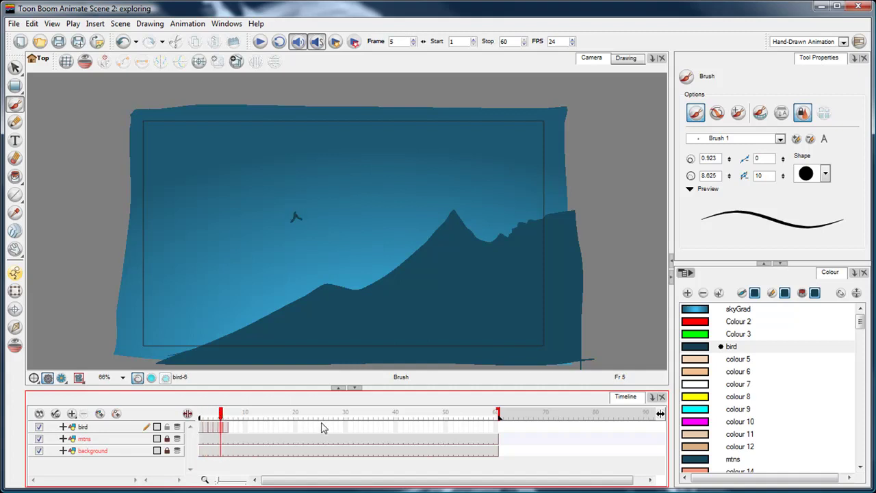
key("ctrl+z")
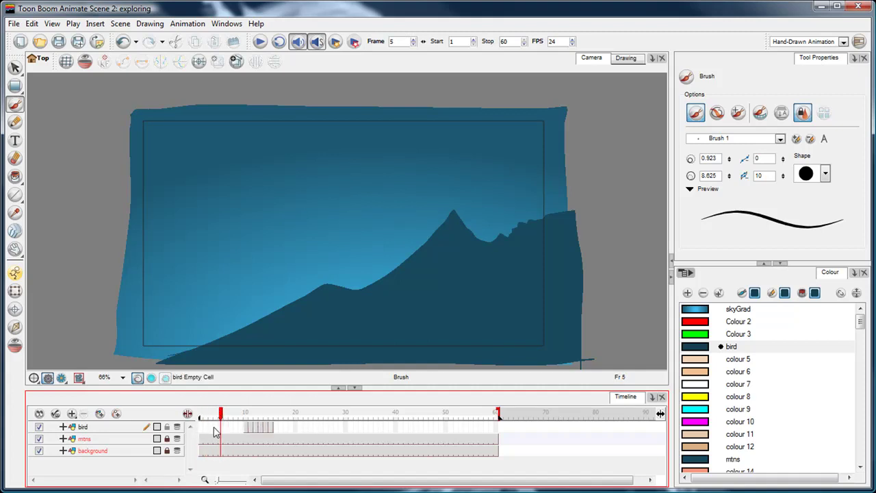
Delete the empty cells at frames 1 to 9 of the bird layer so its drawings start at frame 1.
left_click_drag(203, 427, 244, 428)
key("Delete")
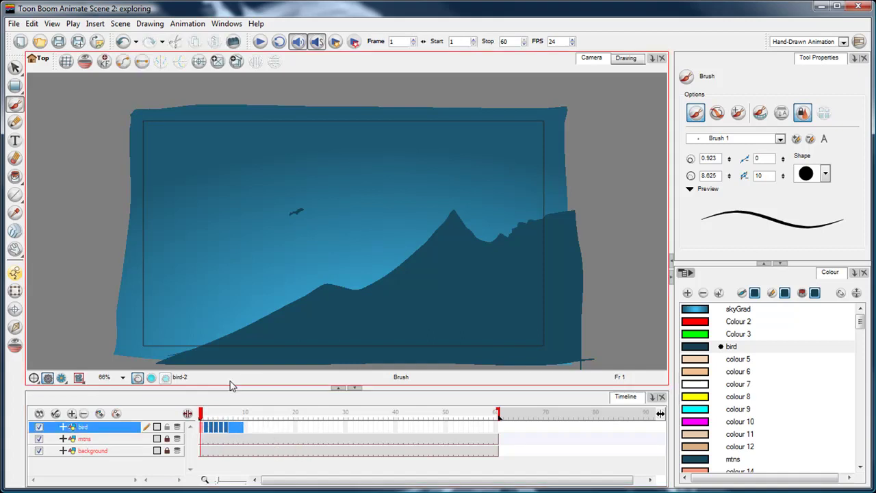
left_click(203, 415)
Create a cycle of the bird layer's six drawings at frames 1 to 6 with 10 as the number of cycles.
mouse_move(202, 412)
left_mouse_down()
mouse_move(226, 414)
mouse_move(203, 414)
mouse_move(216, 414)
mouse_move(226, 427)
left_mouse_up()
left_click(225, 427)
left_click(220, 428)
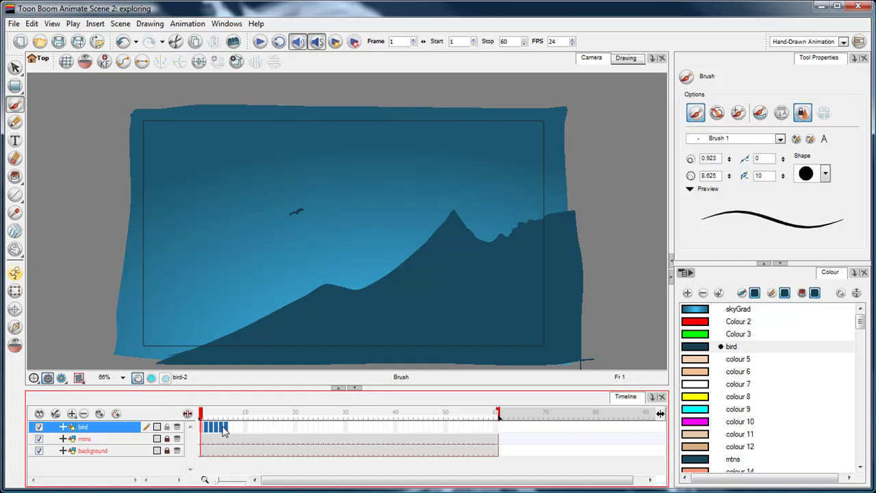
right_click(224, 429)
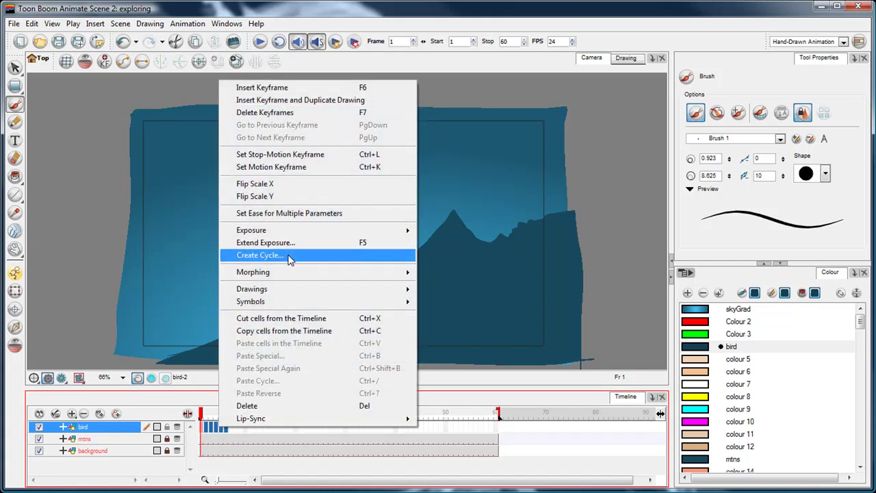
left_click(292, 256)
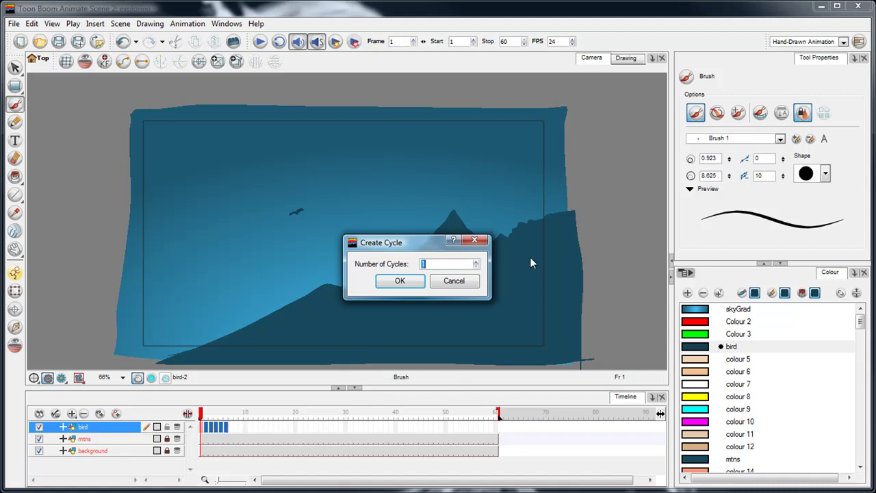
type("10")
key("Return")
Play the scene from frame 1 to preview the flapping bird cycle.
mouse_move(203, 414)
left_mouse_down()
mouse_move(495, 413)
mouse_move(165, 414)
left_mouse_up()
key("Escape")
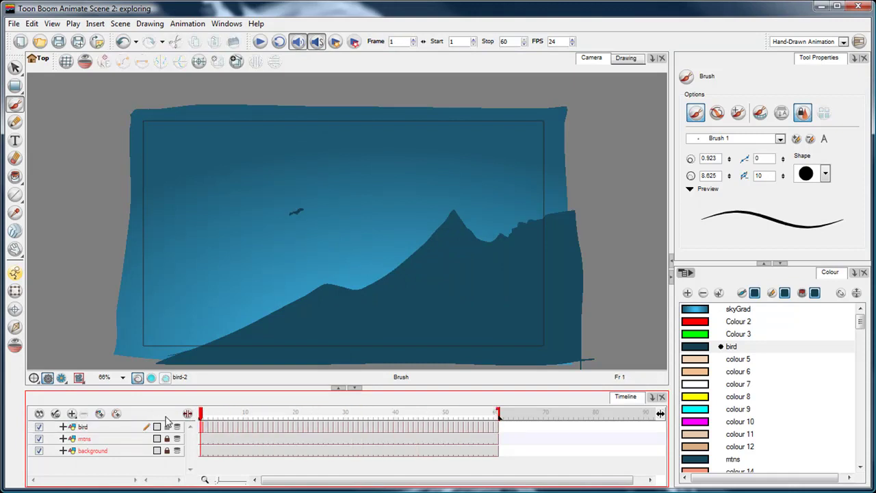
key("shift+Return")
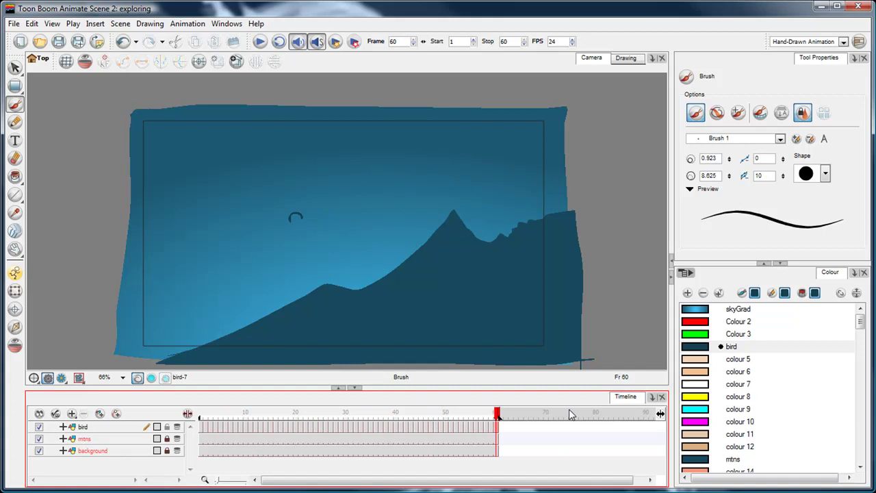
key("Return")
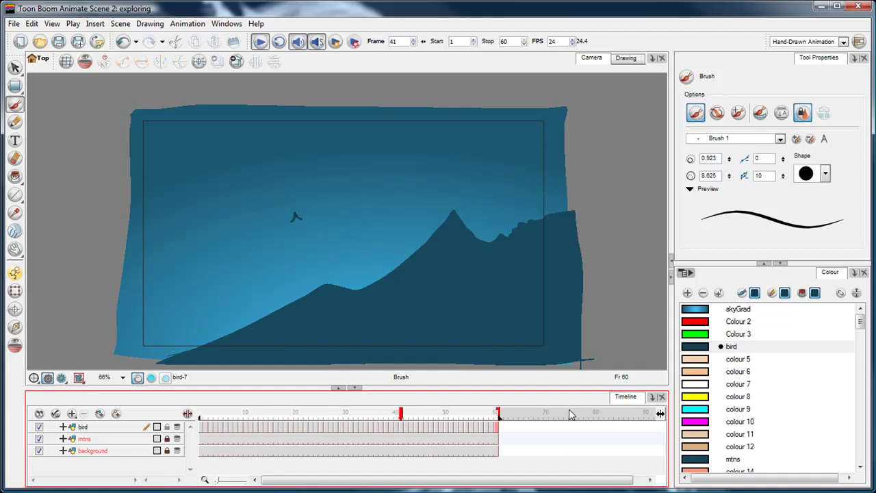
Enable looped playback, play the flapping bird cycle, stop it and bring the playhead back to the scene's start.
left_click(280, 42)
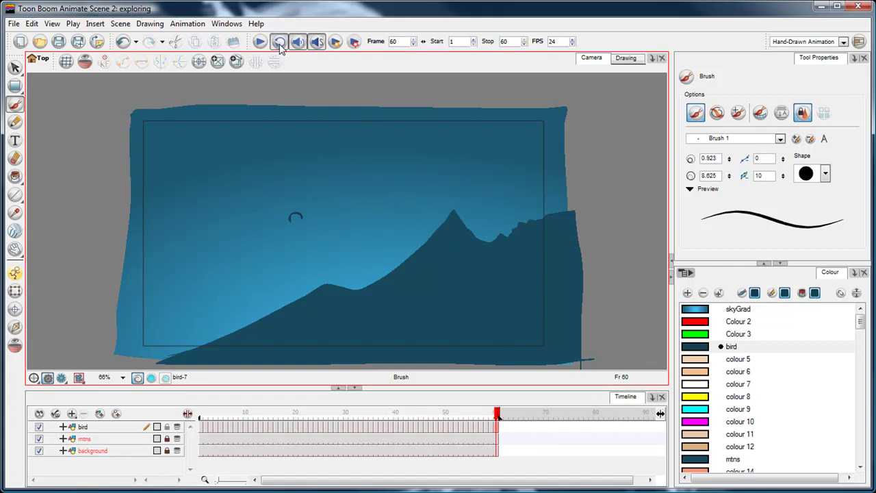
key("Return")
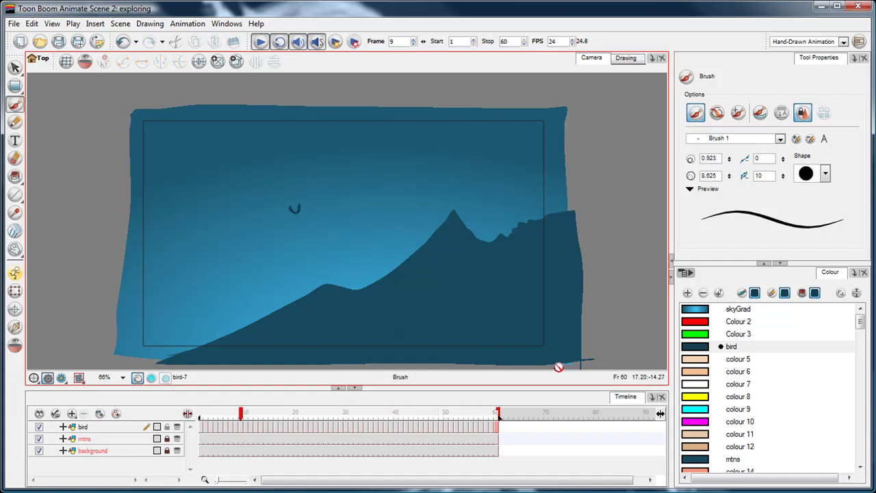
key("Return")
left_click_drag(241, 412, 165, 415)
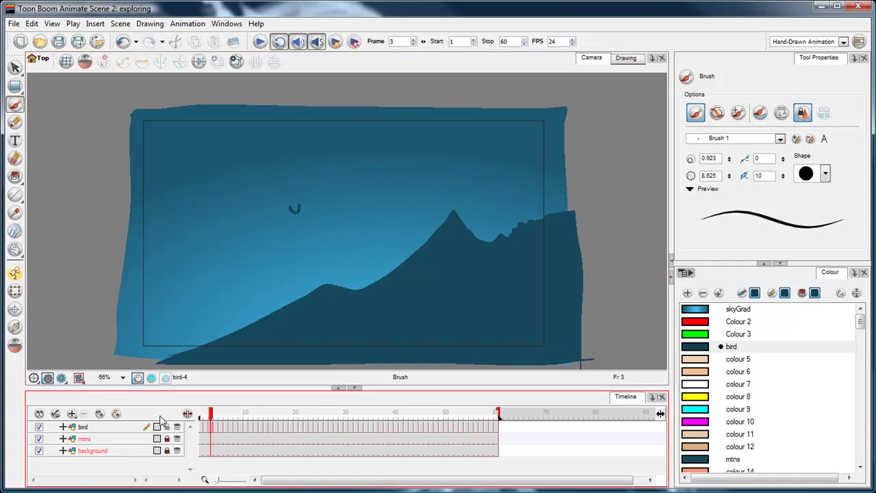